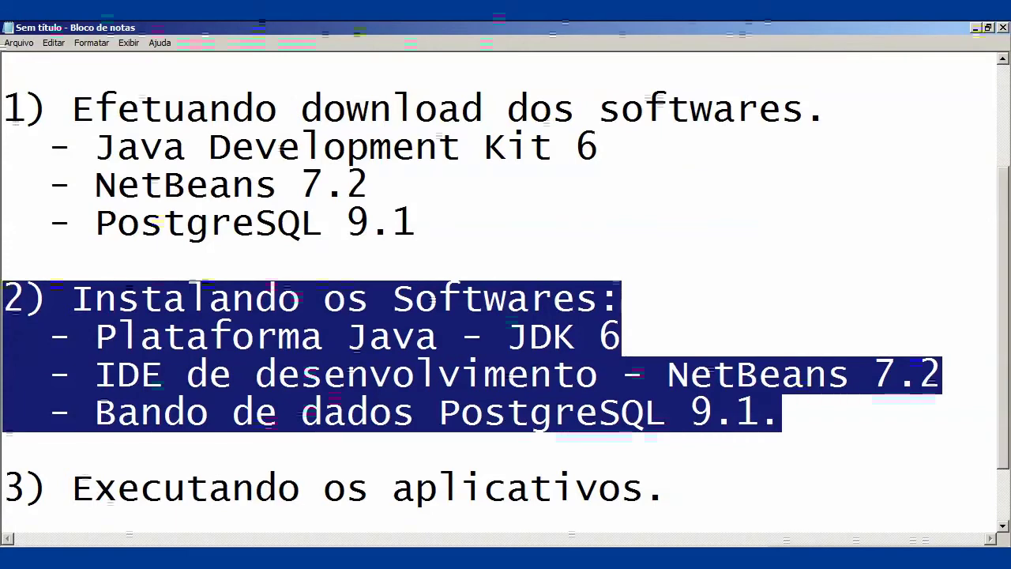
- Switch from the Notepad installation outline to the CEAD folder holding the installers
{"action": "key", "text": "alt+Tab"}
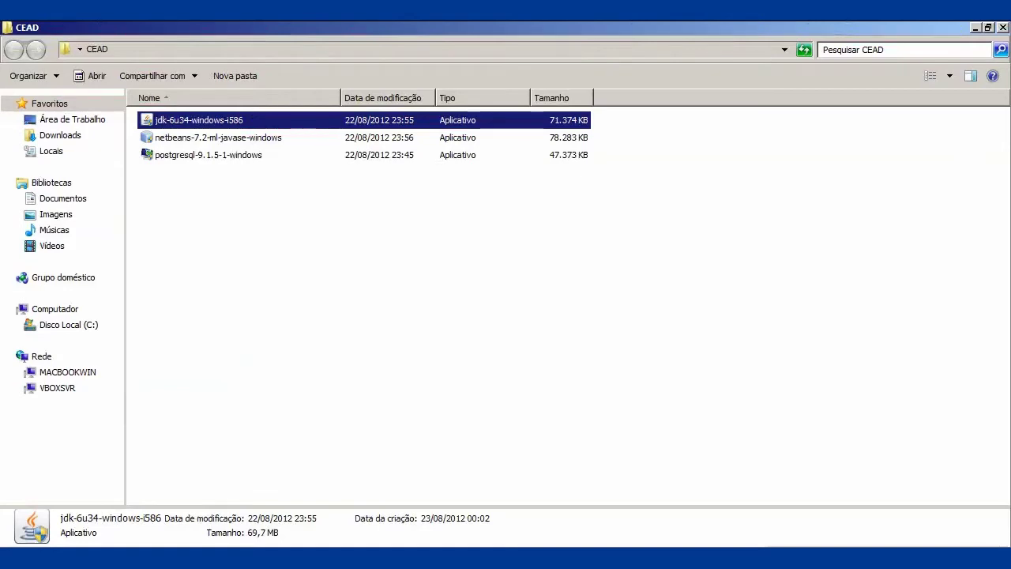
- Install JDK 6 Update 34 with the default folder and settings
{"action": "key", "text": "Return"}
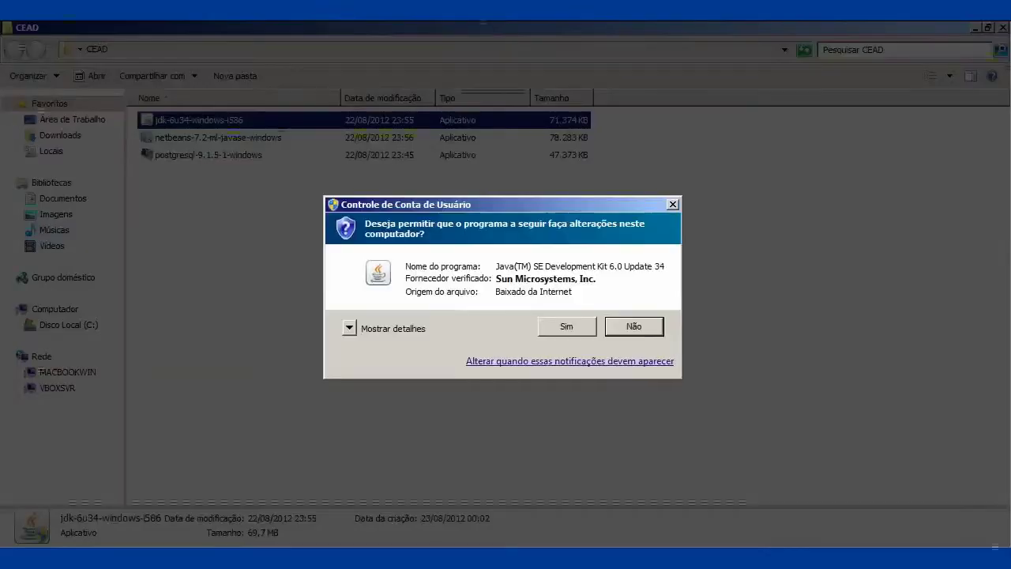
{"action": "key", "text": "Left"}
{"action": "key", "text": "Return"}
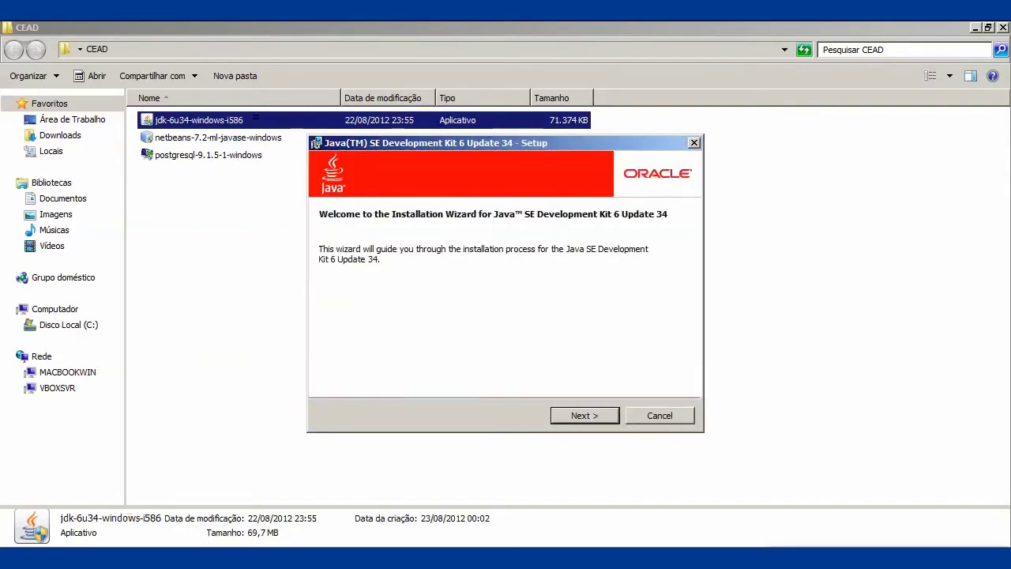
{"action": "key", "text": "Return"}
{"action": "key", "text": "Return"}
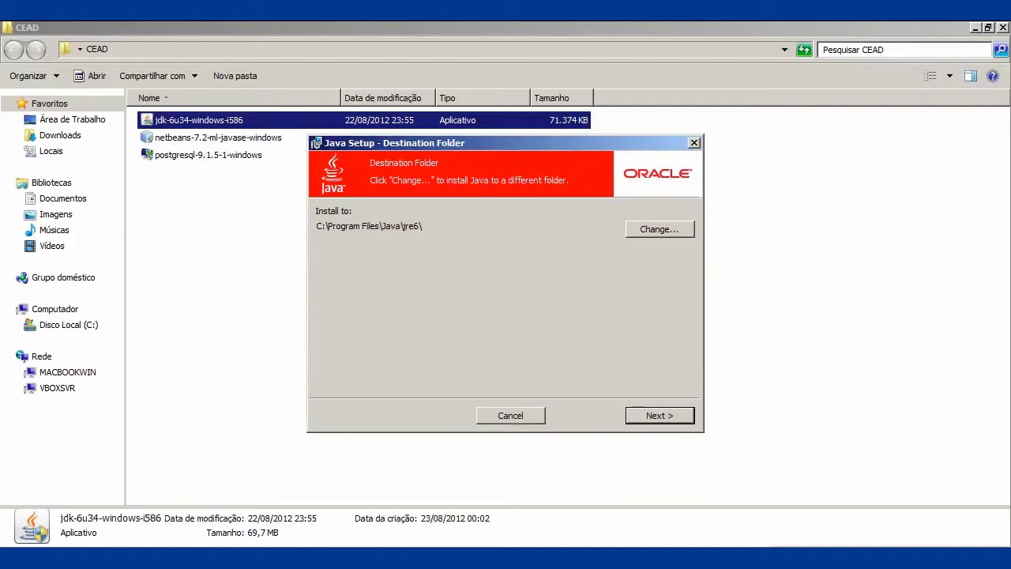
{"action": "key", "text": "Return"}
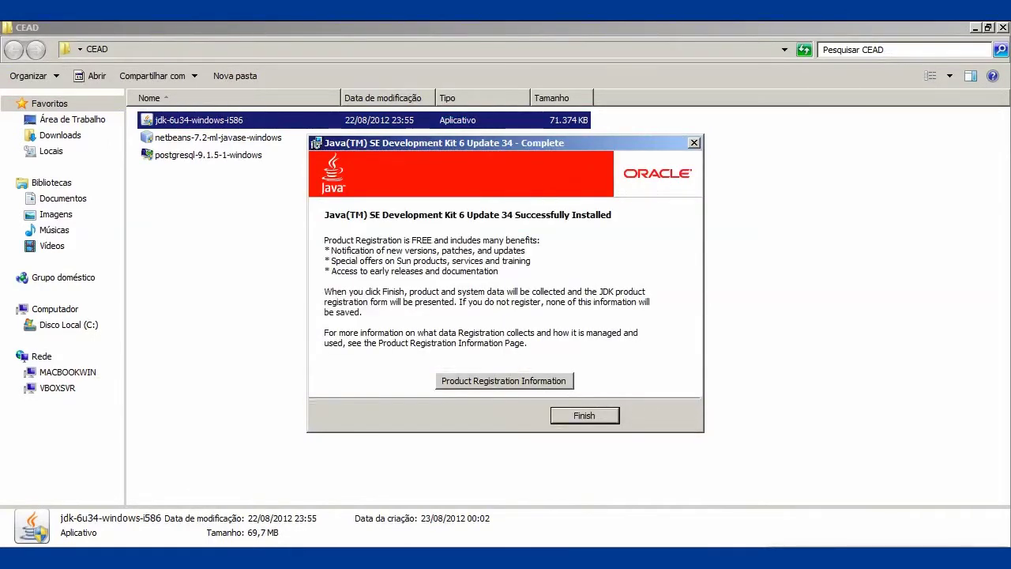
{"action": "key", "text": "Return"}
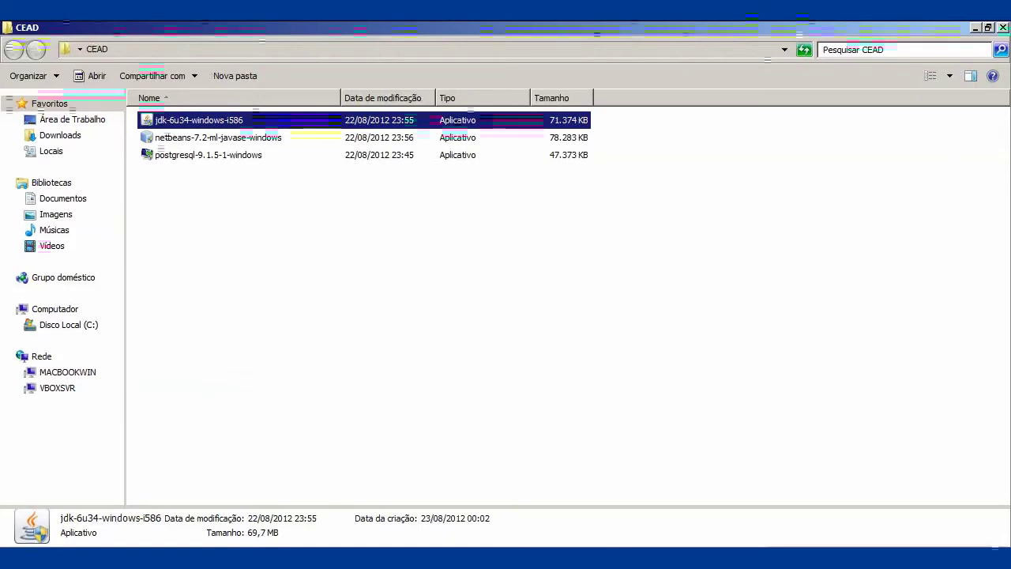
{"action": "left_click", "coordinate": [219, 137]}
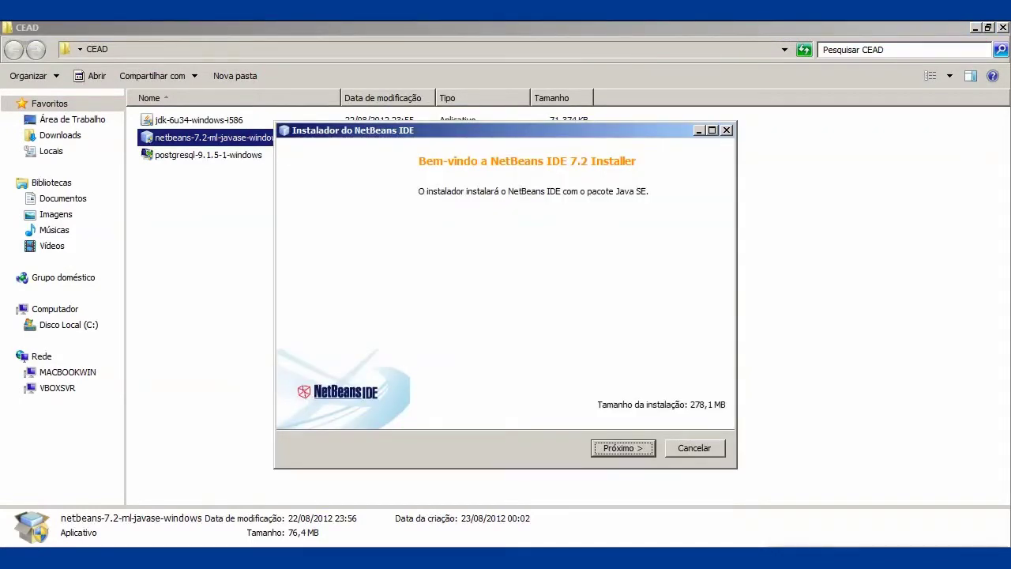
- Accept both the NetBeans and JUnit license agreements in the installer
{"action": "key", "text": "Return"}
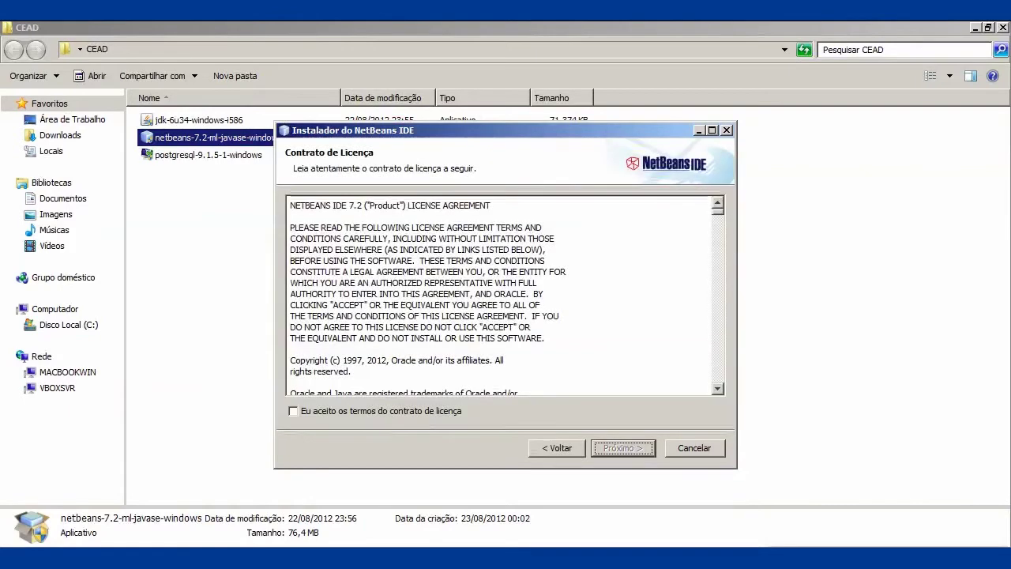
{"action": "key", "text": "space"}
{"action": "key", "text": "Tab"}
{"action": "key", "text": "Return"}
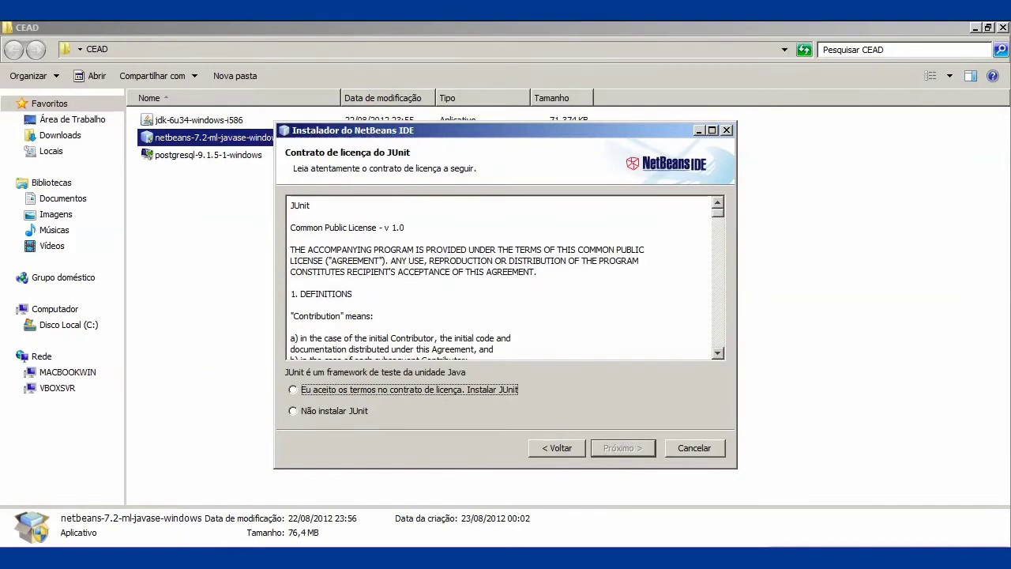
{"action": "key", "text": "space"}
{"action": "key", "text": "Tab"}
{"action": "key", "text": "Return"}
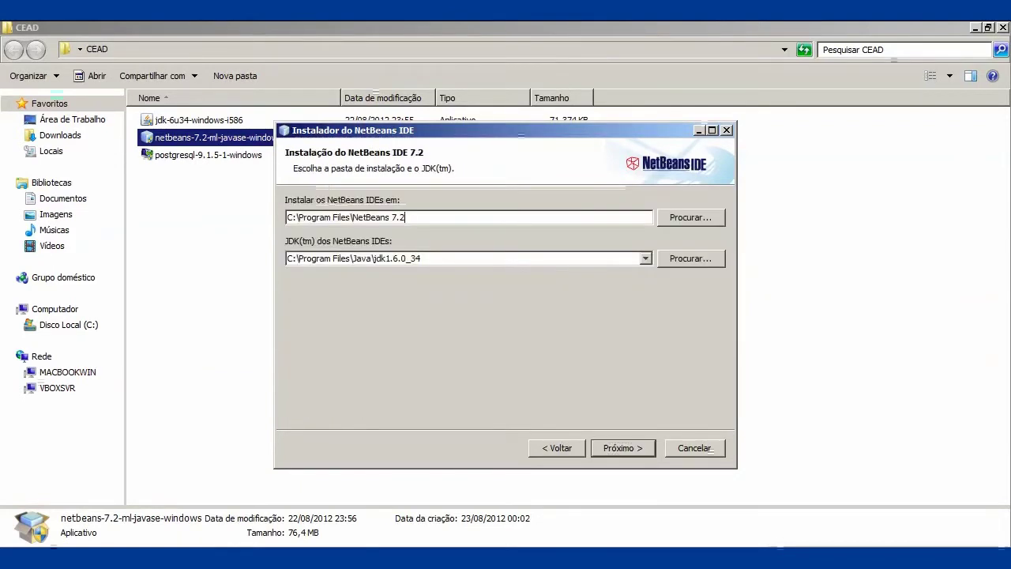
- Install into the default NetBeans 7.2 folder with default JDK, declining anonymous usage statistics
{"action": "key", "text": "Return"}
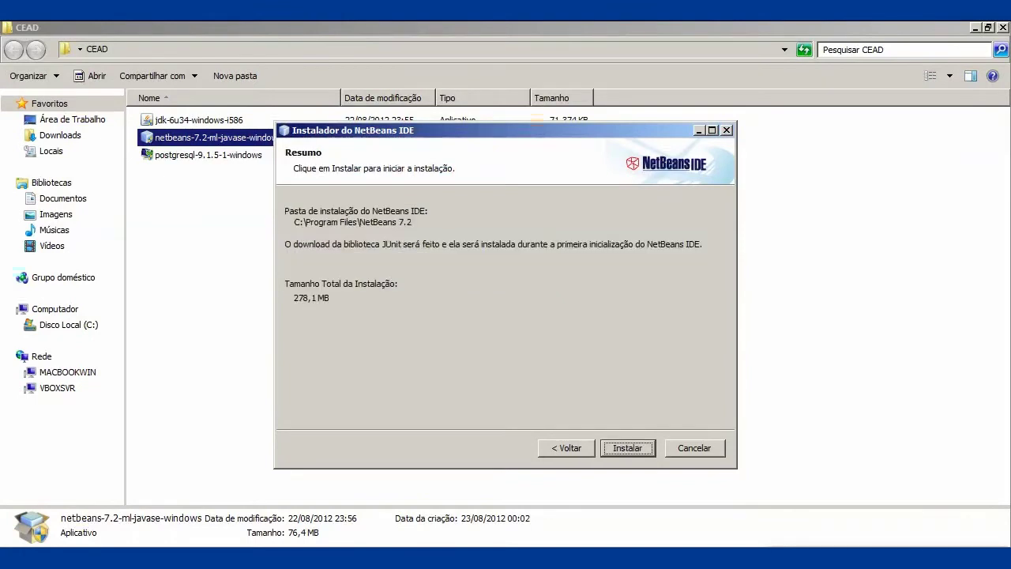
{"action": "key", "text": "Return"}
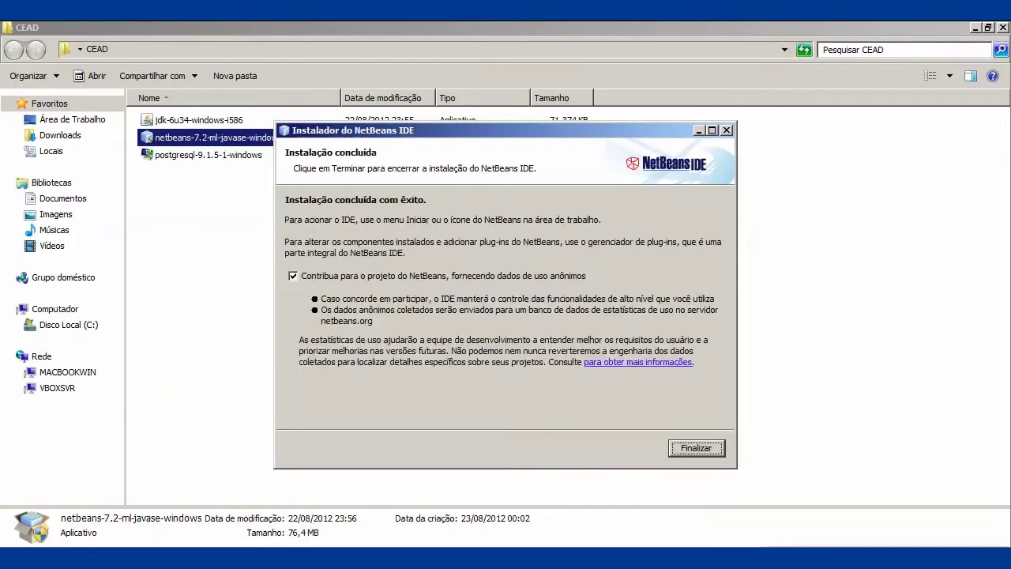
{"action": "left_click", "coordinate": [293, 276]}
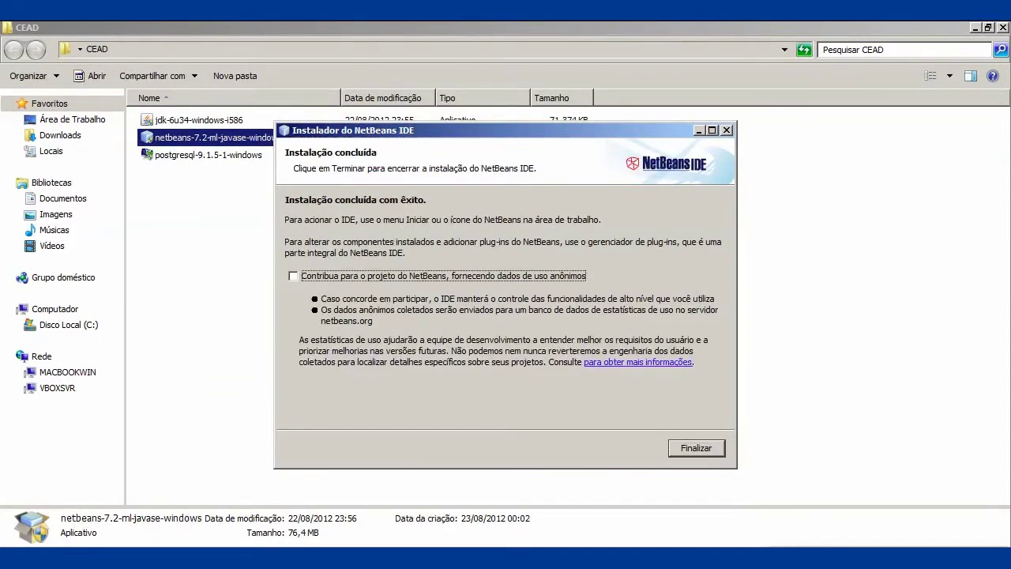
{"action": "key", "text": "Return"}
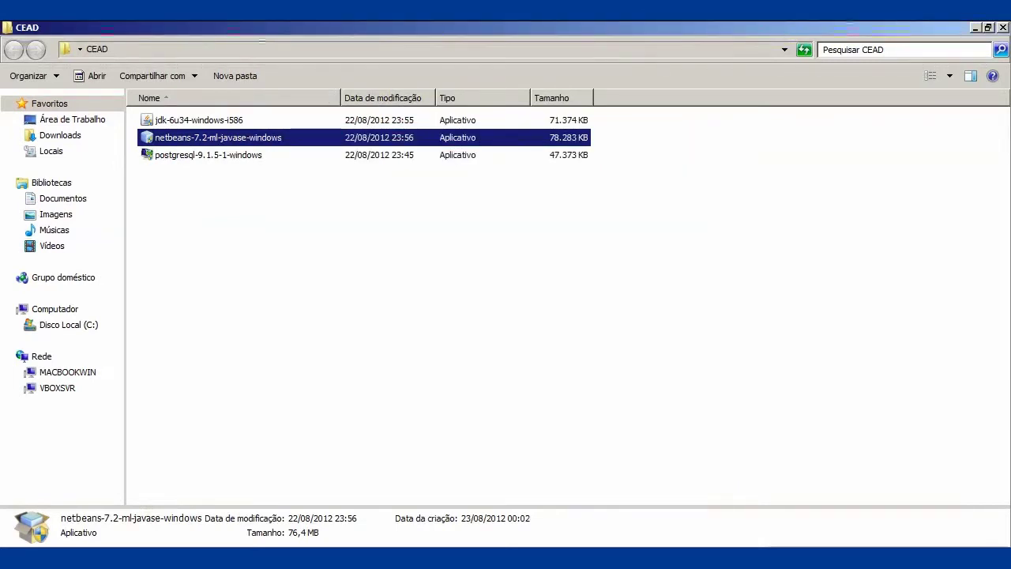
- Run postgresql-9.1.5-1-windows and allow it through the UAC prompt
{"action": "left_click", "coordinate": [208, 155]}
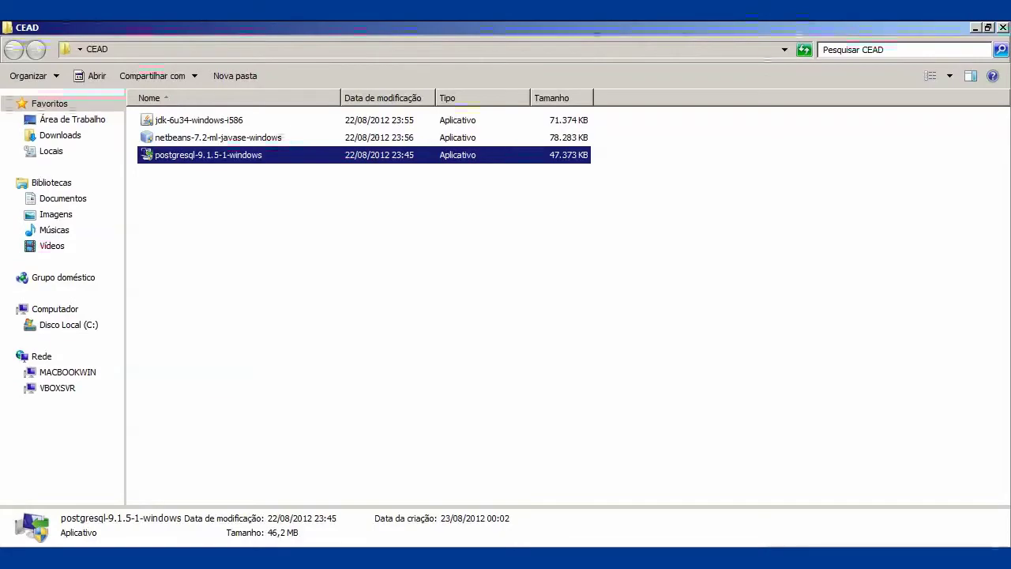
{"action": "key", "text": "Left"}
{"action": "key", "text": "Return"}
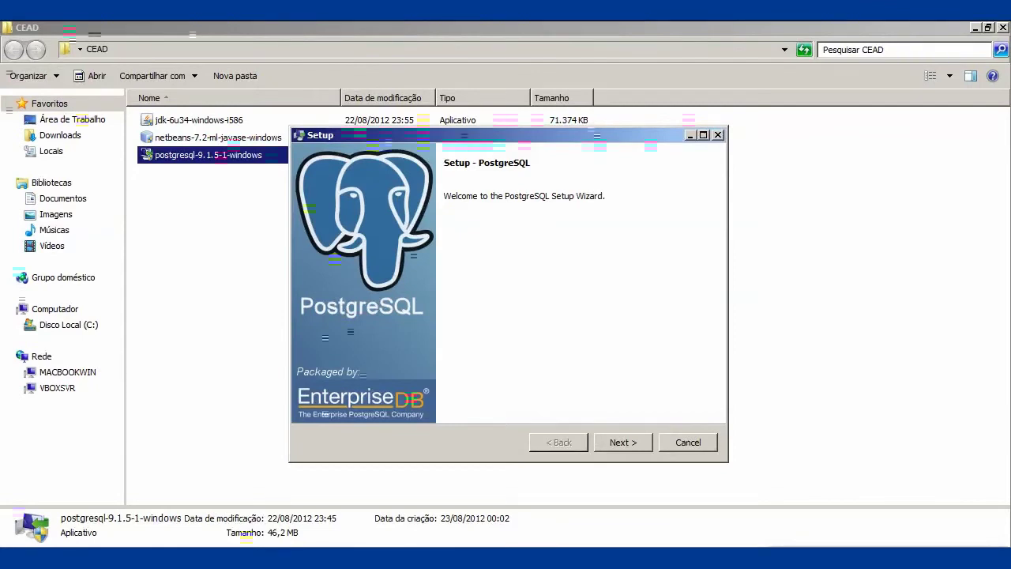
- Keep the default C:\Program Files\PostgreSQL\9.1 installation and data directories
{"action": "key", "text": "Return"}
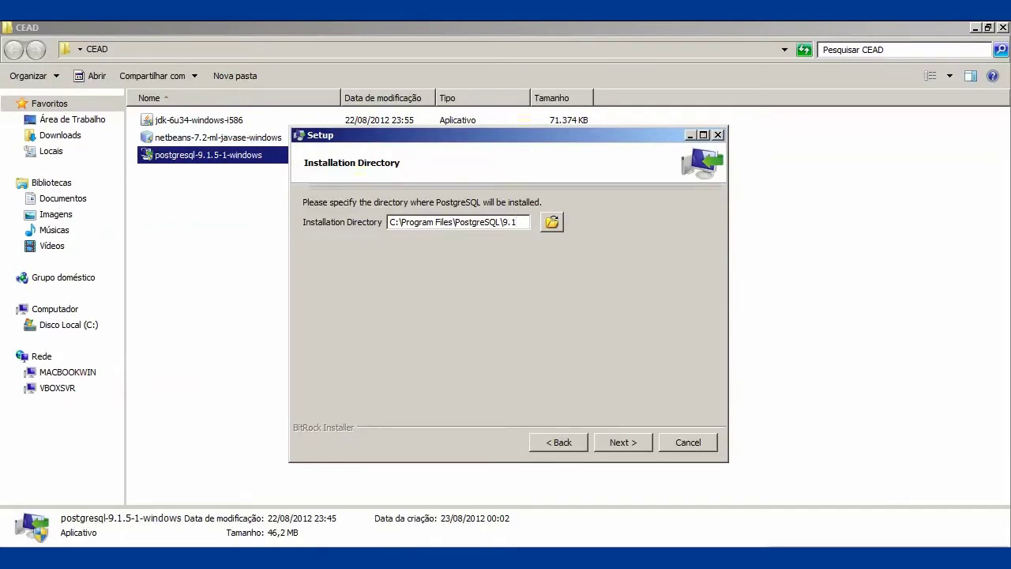
{"action": "key", "text": "Return"}
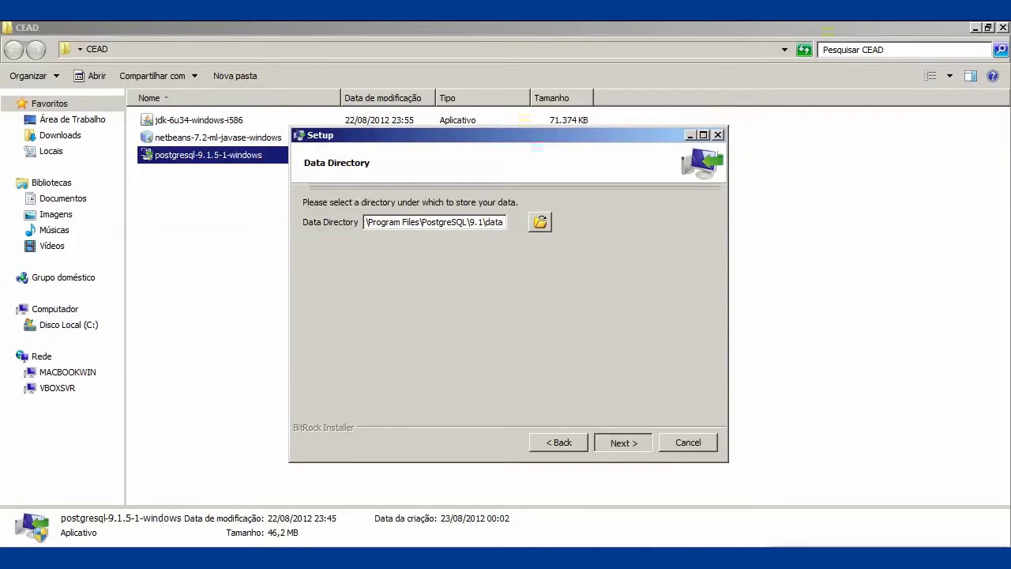
{"action": "key", "text": "Return"}
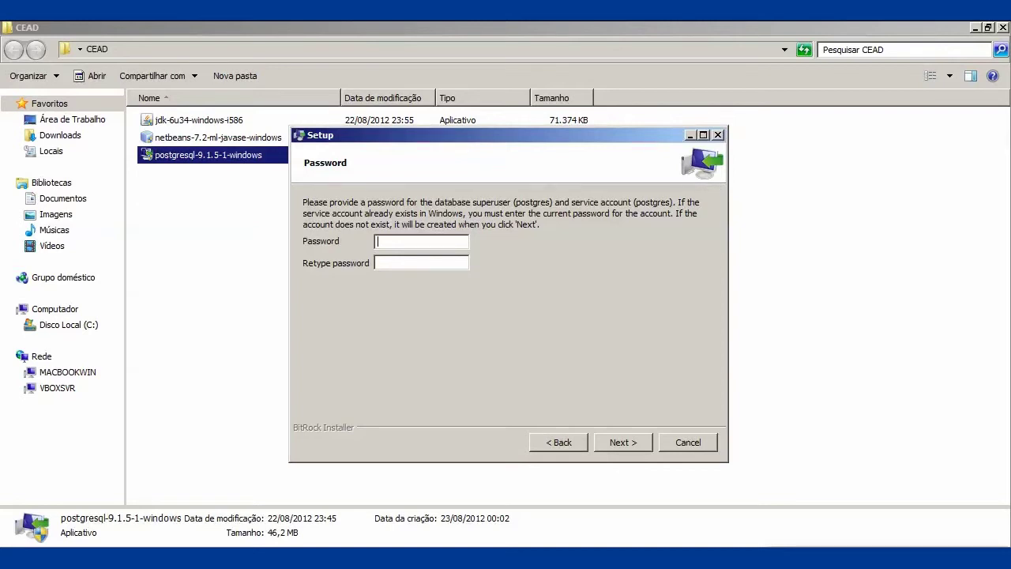
- Enter and confirm the postgres superuser password, keeping the default port 5432
{"action": "type", "text": "123456"}
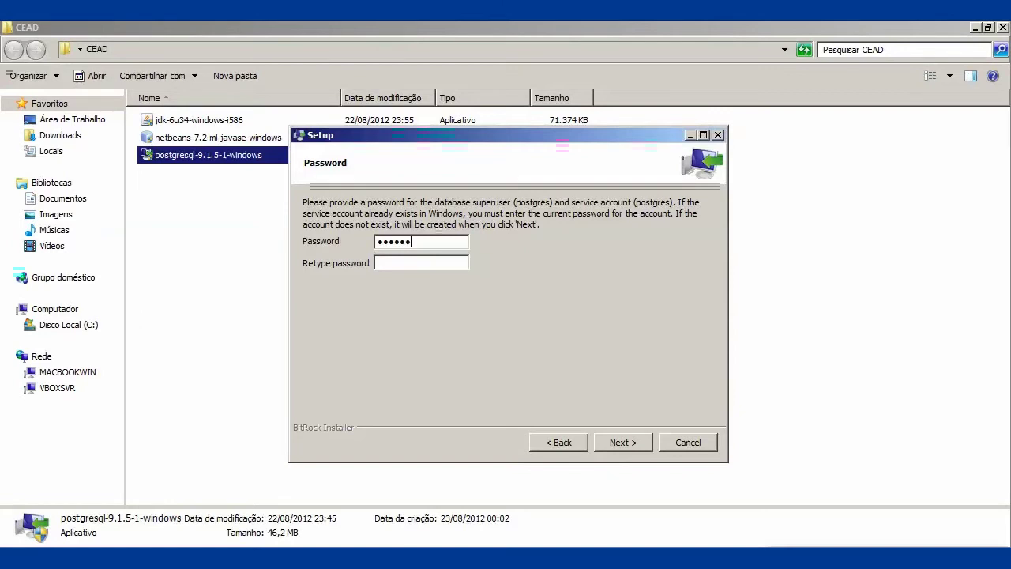
{"action": "key", "text": "Tab"}
{"action": "type", "text": "123456"}
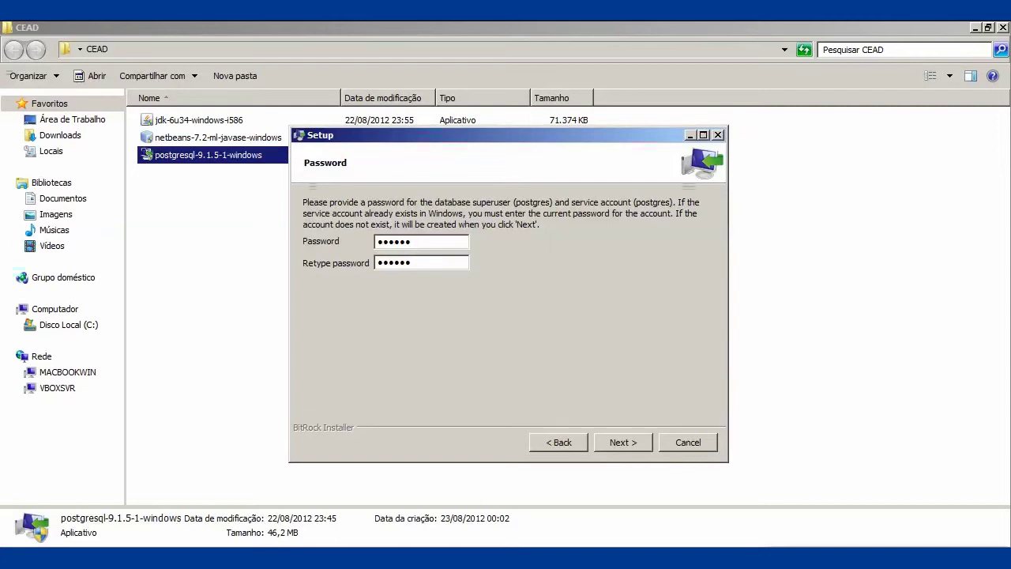
{"action": "key", "text": "Return"}
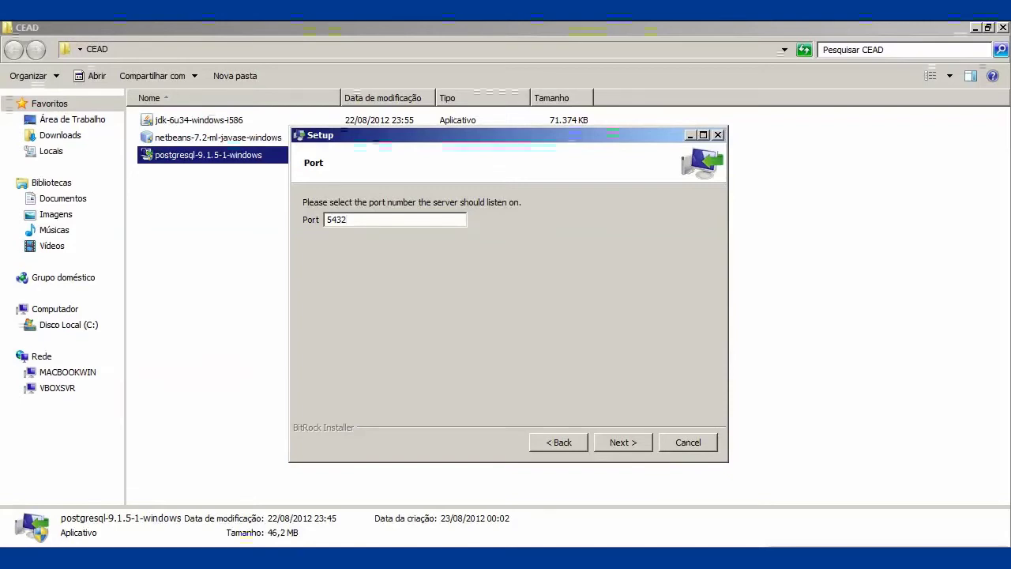
{"action": "key", "text": "Return"}
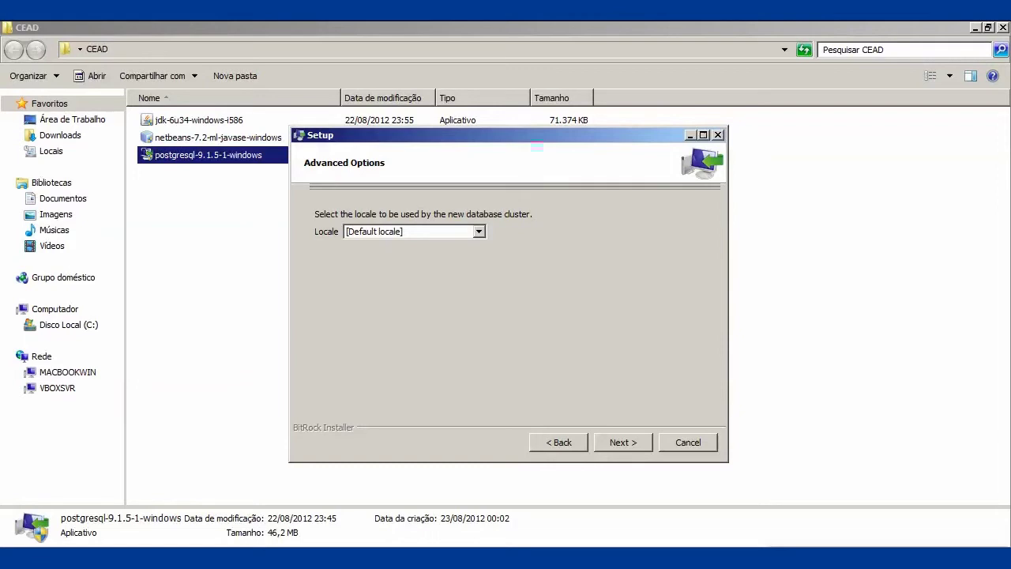
- Choose Portuguese, Brazil as the cluster locale and advance to Ready to Install
{"action": "key", "text": "alt+Down"}
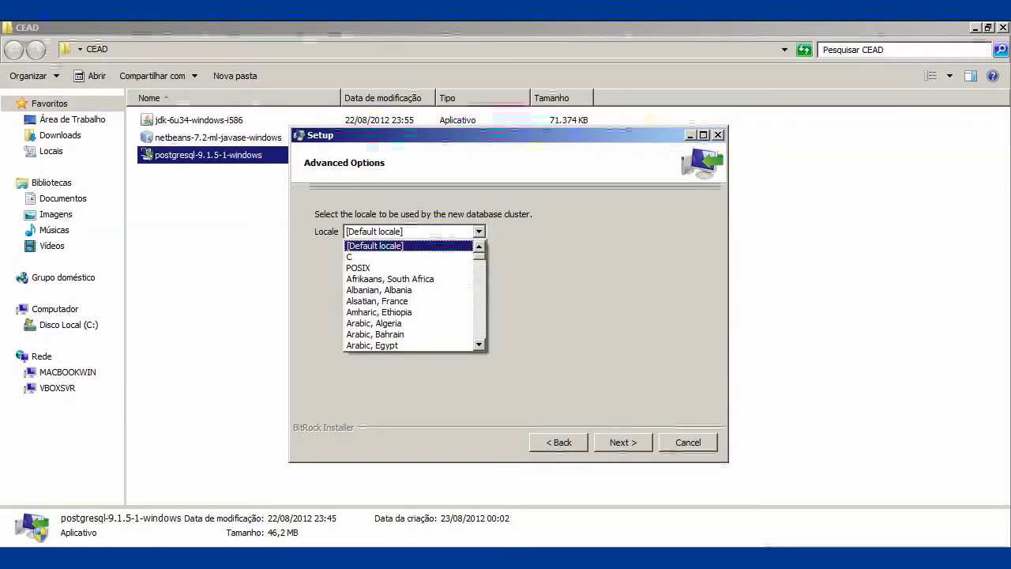
{"action": "scroll", "coordinate": [411, 295], "scroll_direction": "down", "scroll_amount": 20}
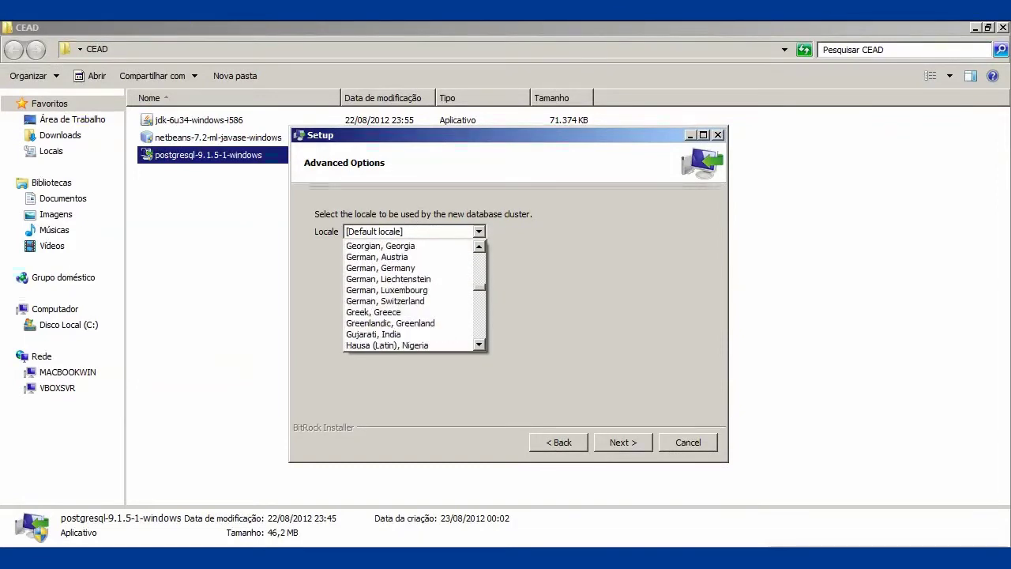
{"action": "scroll", "coordinate": [410, 295], "scroll_direction": "down", "scroll_amount": 20}
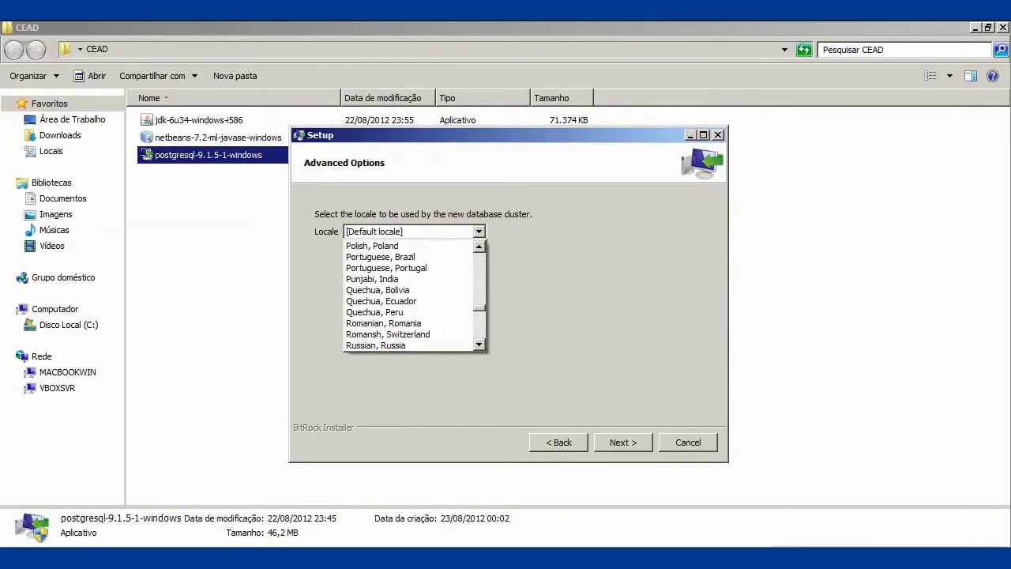
{"action": "scroll", "coordinate": [411, 295], "scroll_direction": "down", "scroll_amount": 2}
{"action": "scroll", "coordinate": [411, 295], "scroll_direction": "up", "scroll_amount": 2}
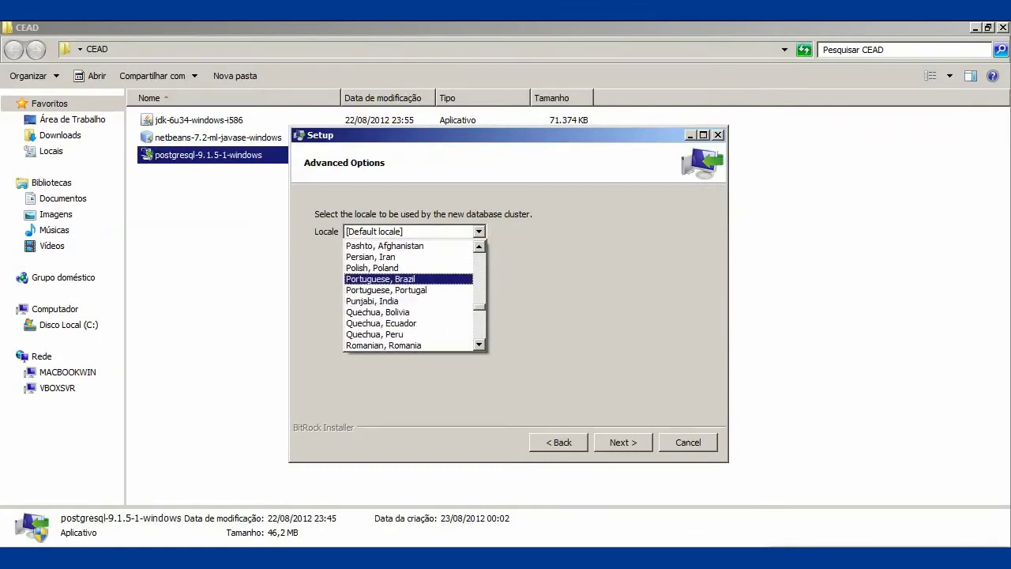
{"action": "left_click", "coordinate": [395, 279]}
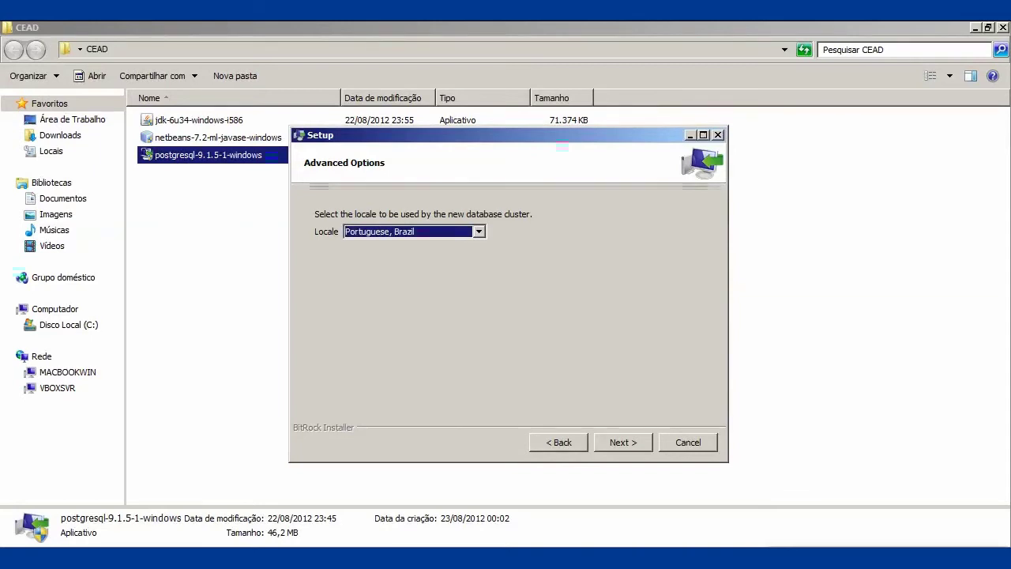
{"action": "key", "text": "Tab"}
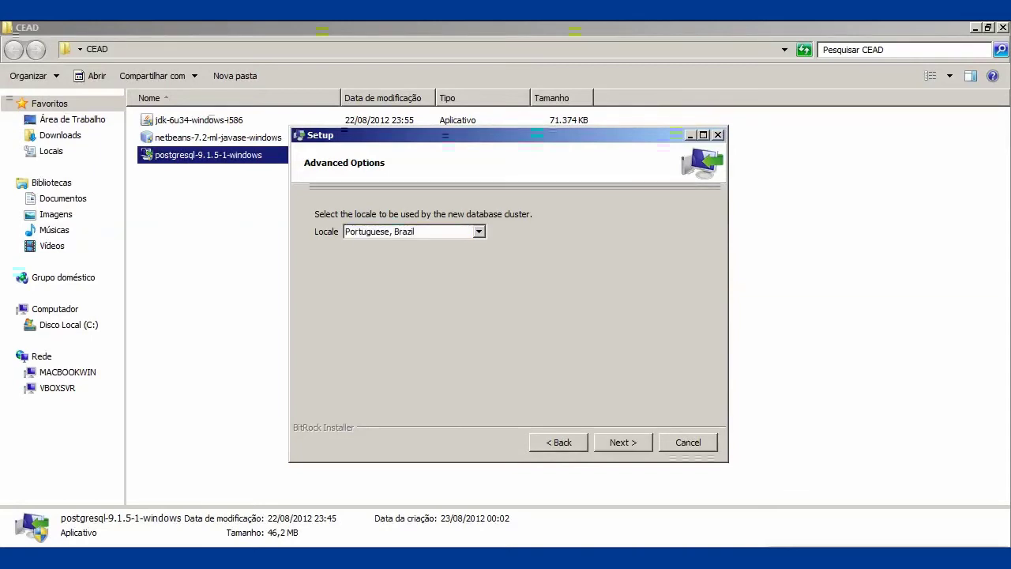
{"action": "key", "text": "Return"}
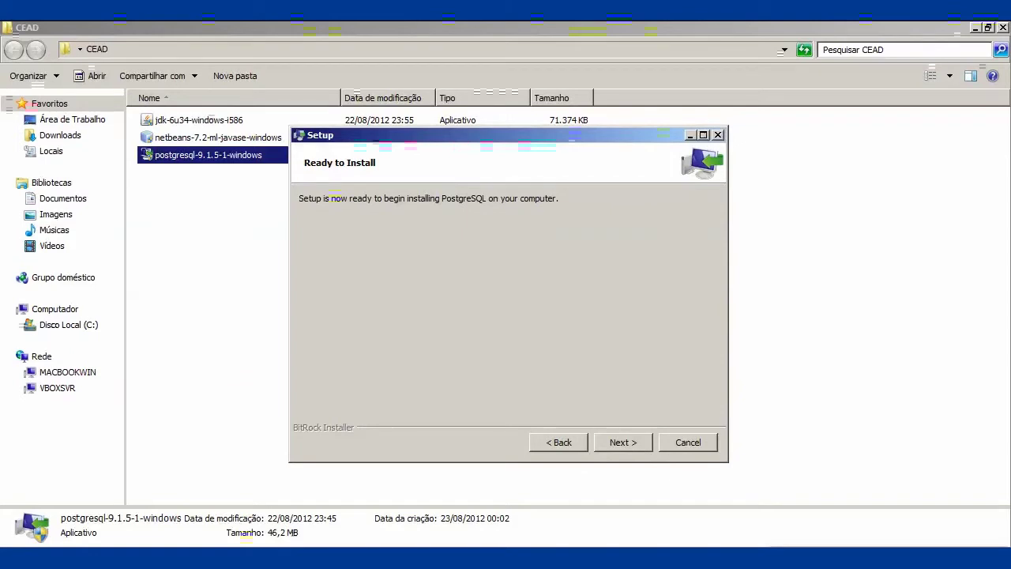
- Install PostgreSQL, launch Stack Builder, and target PostgreSQL 9.1 on port 5432
{"action": "key", "text": "Return"}
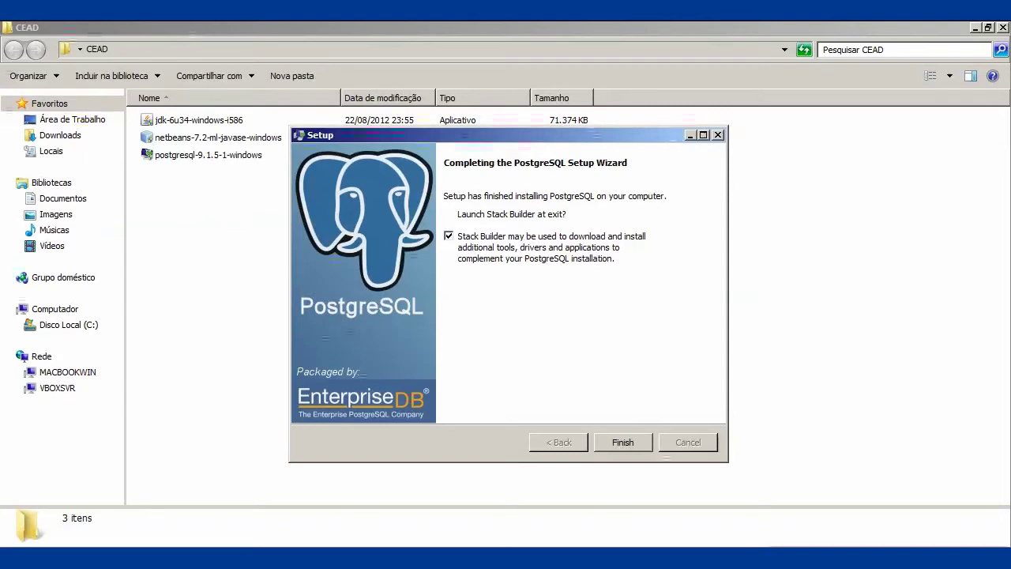
{"action": "left_click", "coordinate": [623, 442]}
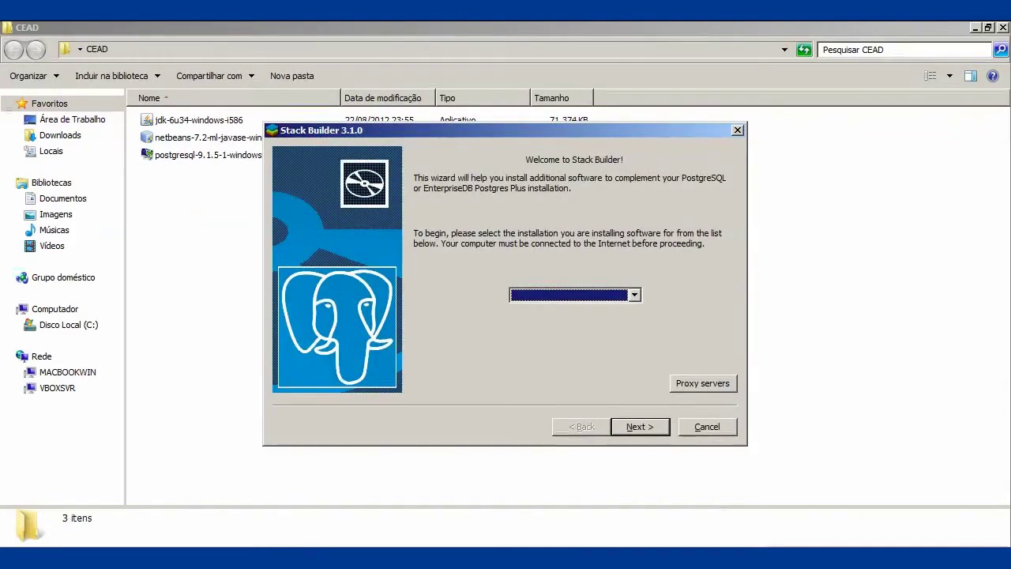
{"action": "key", "text": "alt+Down"}
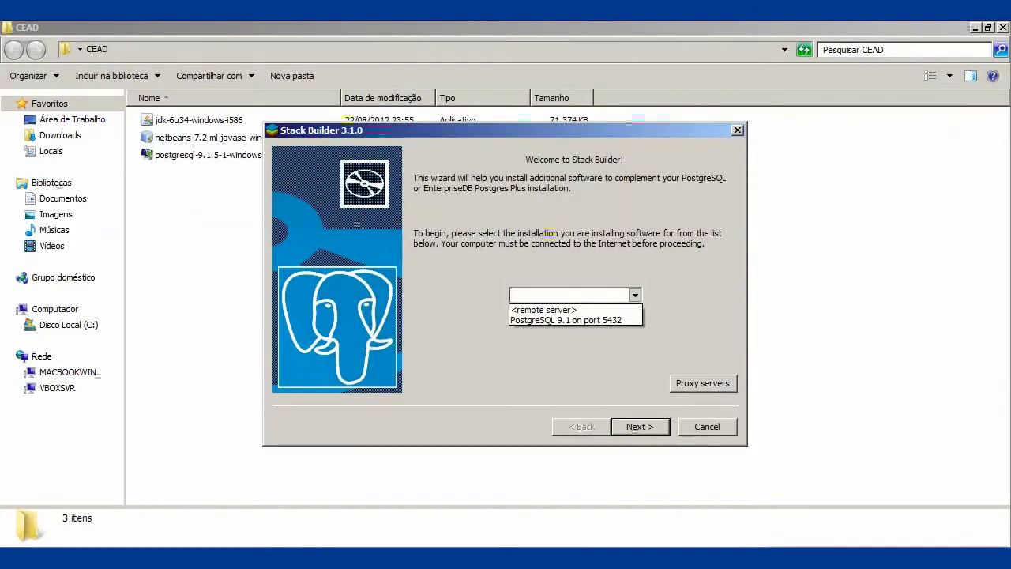
{"action": "left_click", "coordinate": [565, 320]}
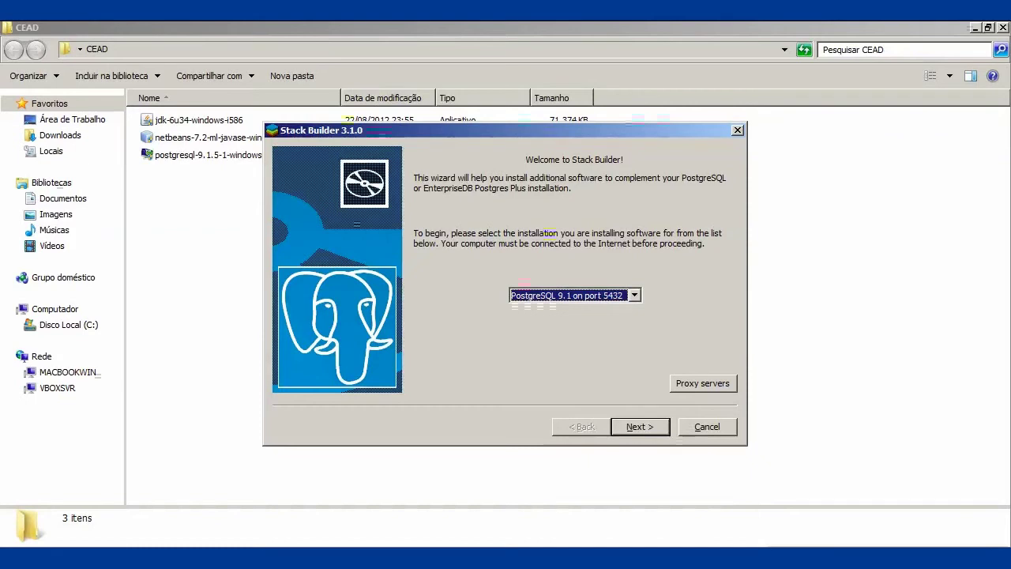
{"action": "key", "text": "alt+Down"}
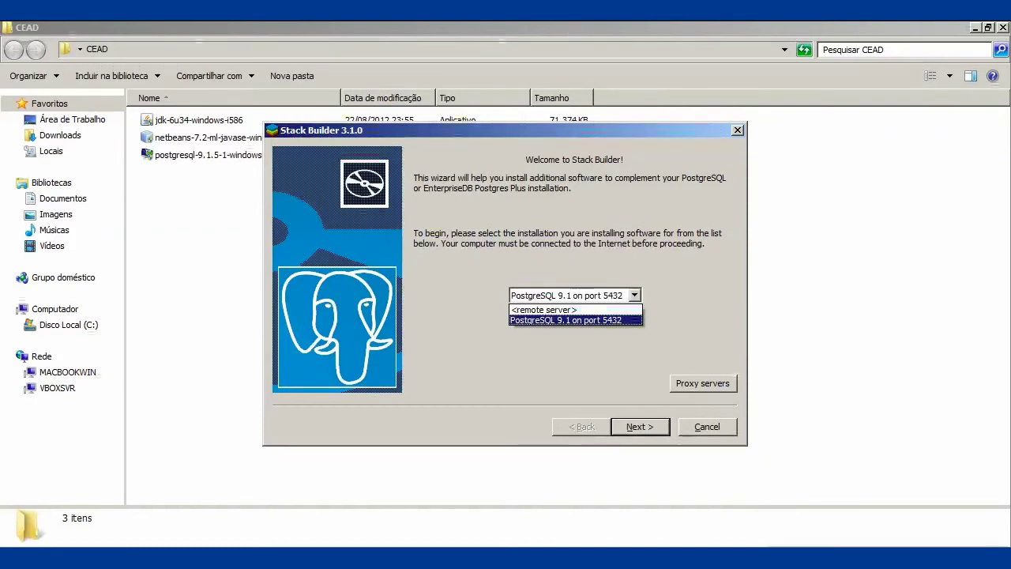
{"action": "key", "text": "Return"}
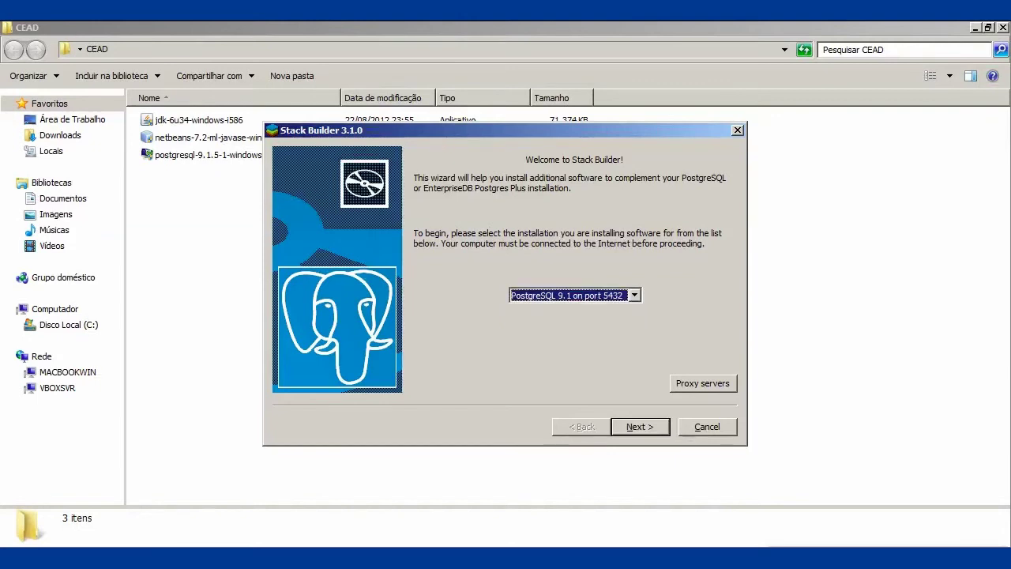
{"action": "key", "text": "Return"}
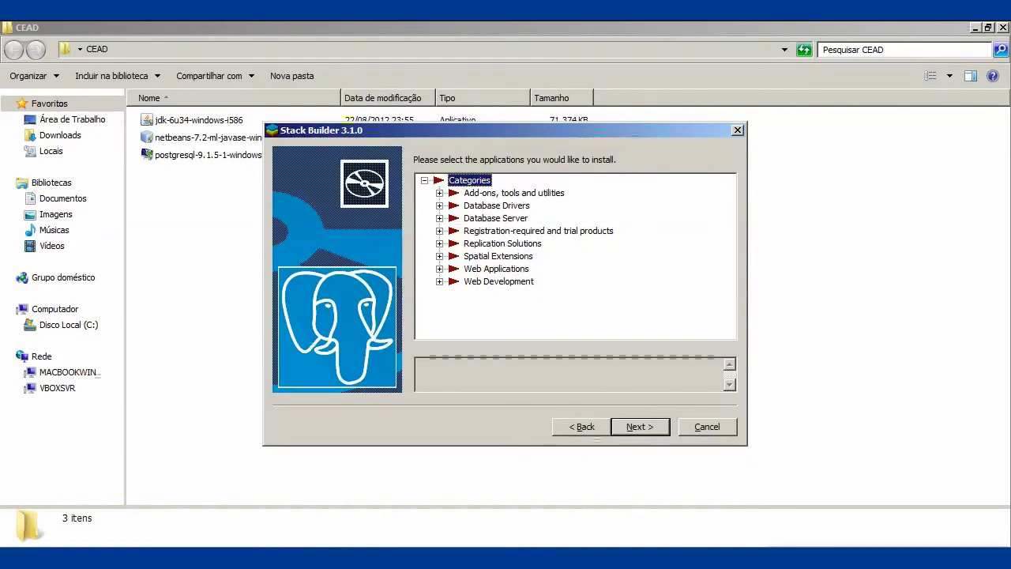
- Browse the Database Drivers, Add-ons and Database Server categories without selecting anything
{"action": "left_click", "coordinate": [496, 206]}
{"action": "key", "text": "Right"}
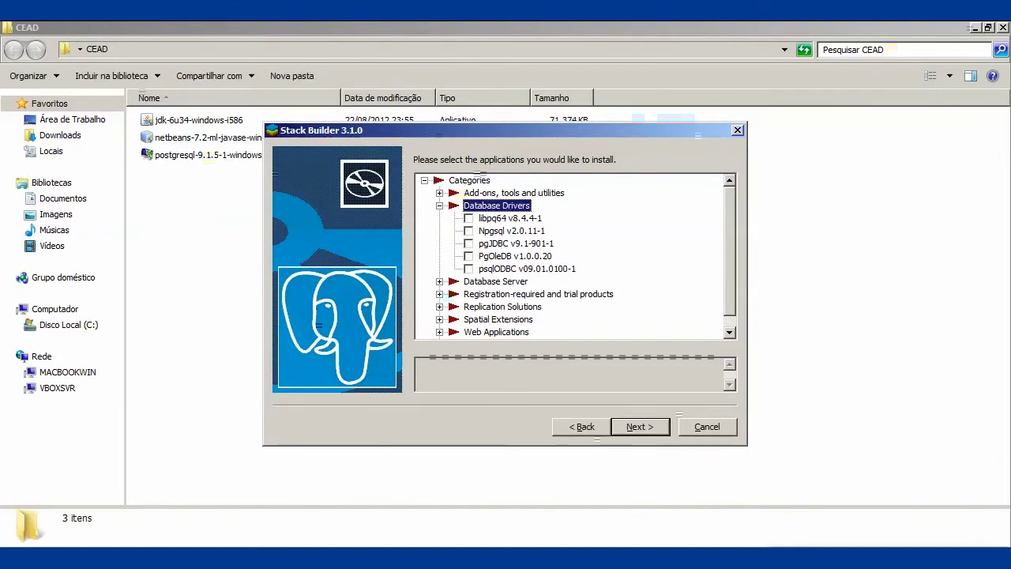
{"action": "left_click", "coordinate": [511, 231]}
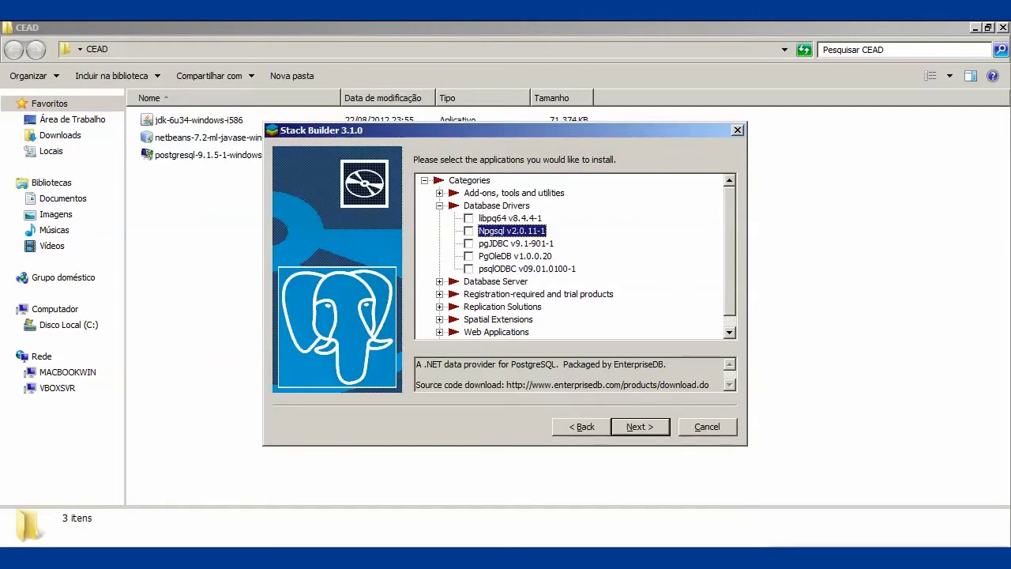
{"action": "left_click", "coordinate": [440, 206]}
{"action": "left_click", "coordinate": [440, 192]}
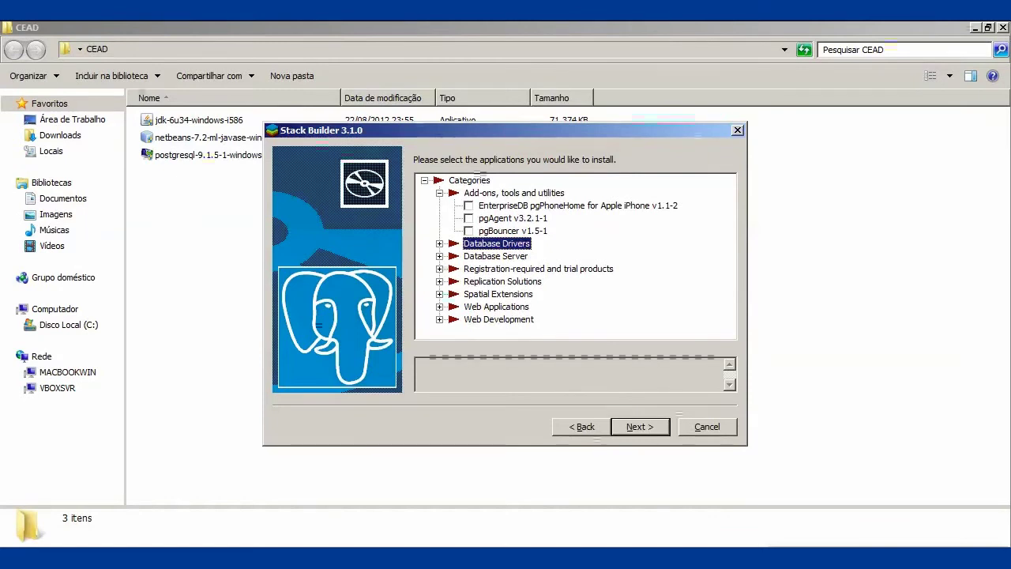
{"action": "left_click", "coordinate": [439, 193]}
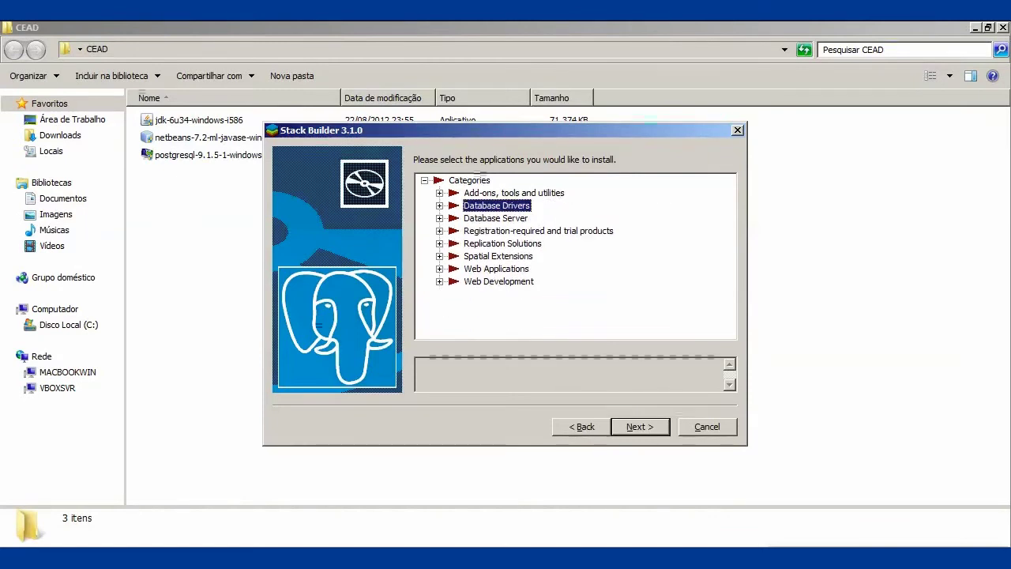
{"action": "left_click", "coordinate": [439, 218]}
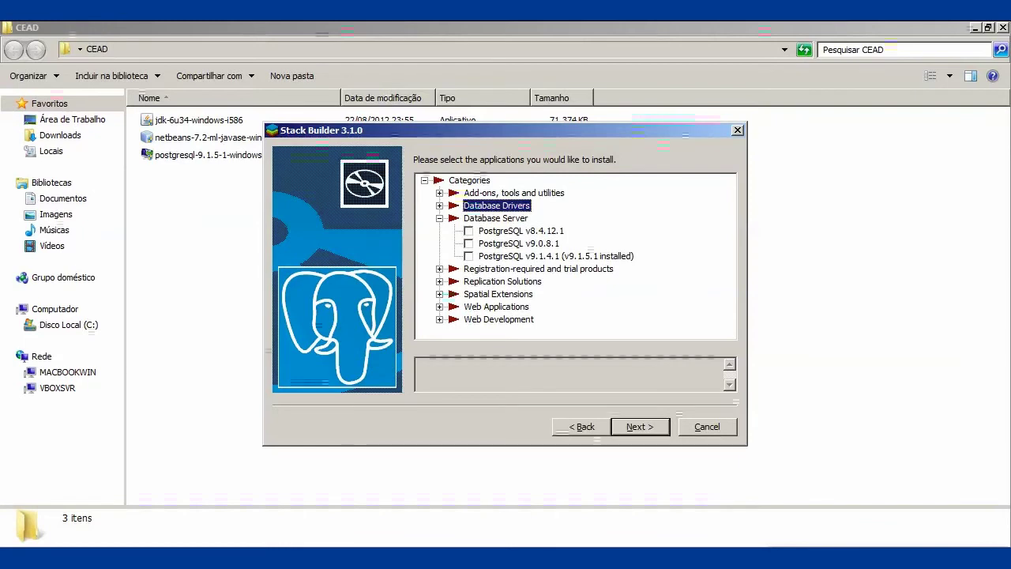
{"action": "left_click", "coordinate": [439, 218]}
- Browse Registration-required, Replication, Spatial Extensions and Web Applications, then try continuing with nothing selected
{"action": "left_click", "coordinate": [439, 231]}
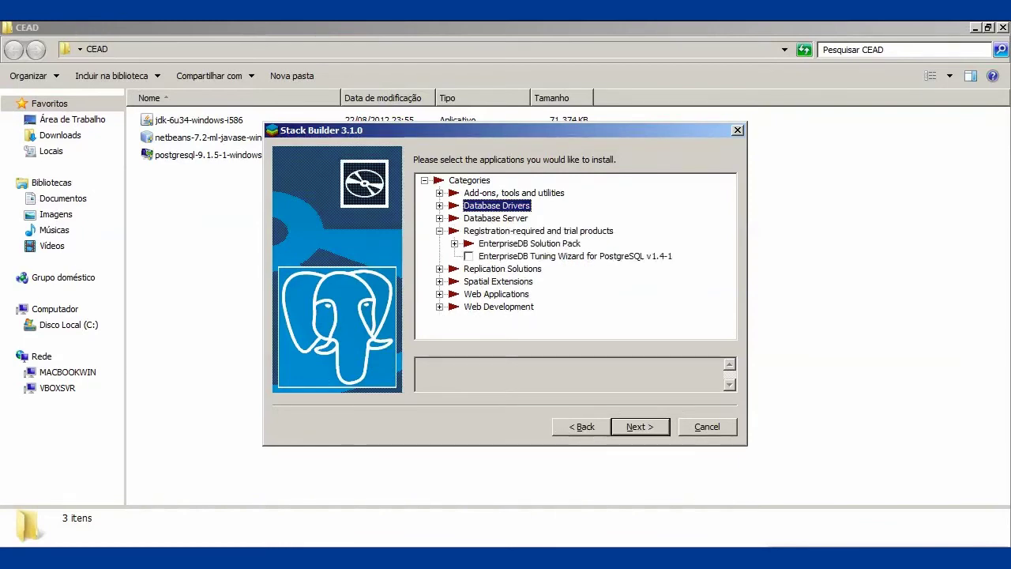
{"action": "left_click", "coordinate": [439, 231]}
{"action": "left_click", "coordinate": [439, 244]}
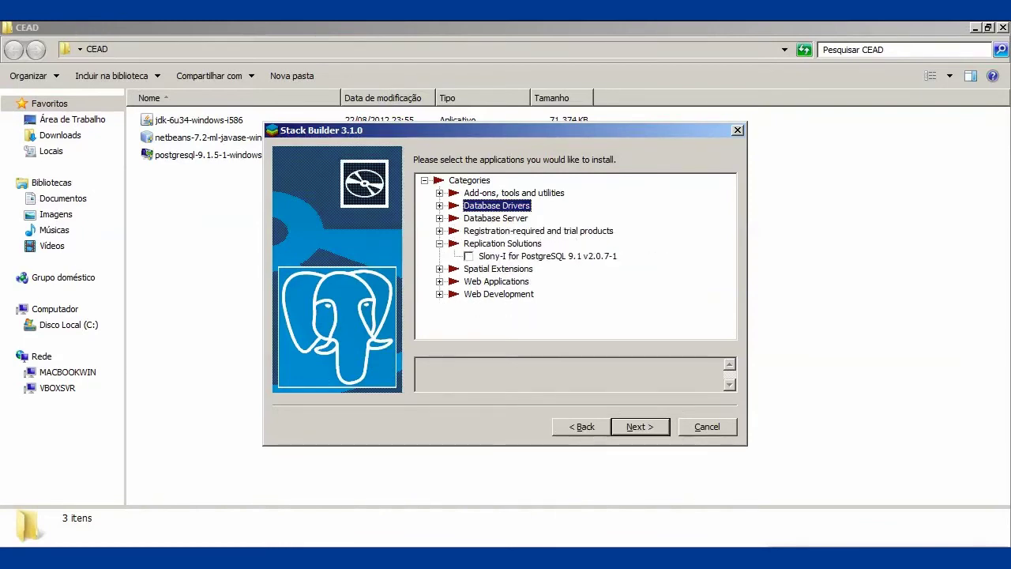
{"action": "left_click", "coordinate": [439, 243]}
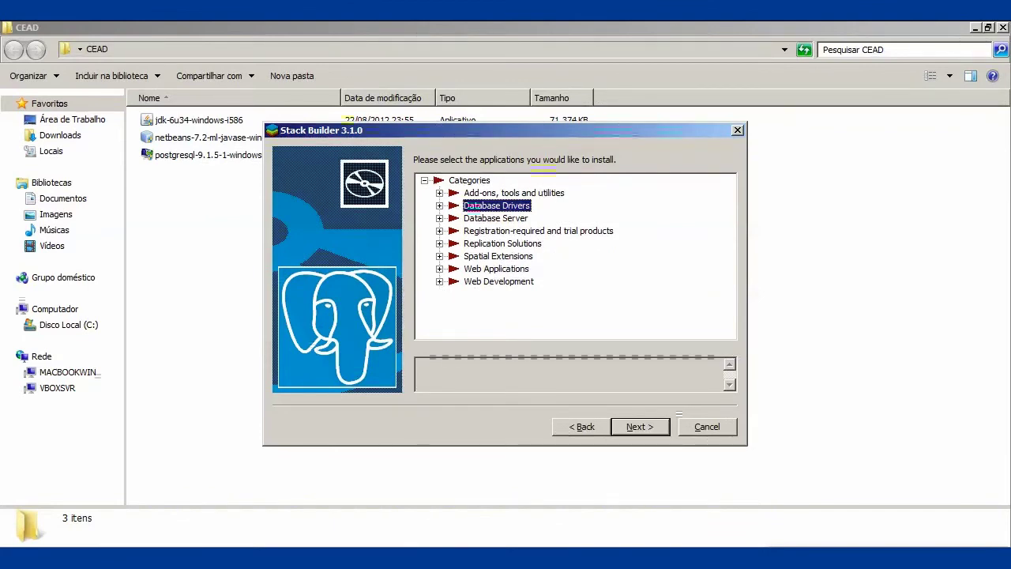
{"action": "left_click", "coordinate": [439, 243]}
{"action": "left_click", "coordinate": [439, 243]}
{"action": "left_click", "coordinate": [439, 256]}
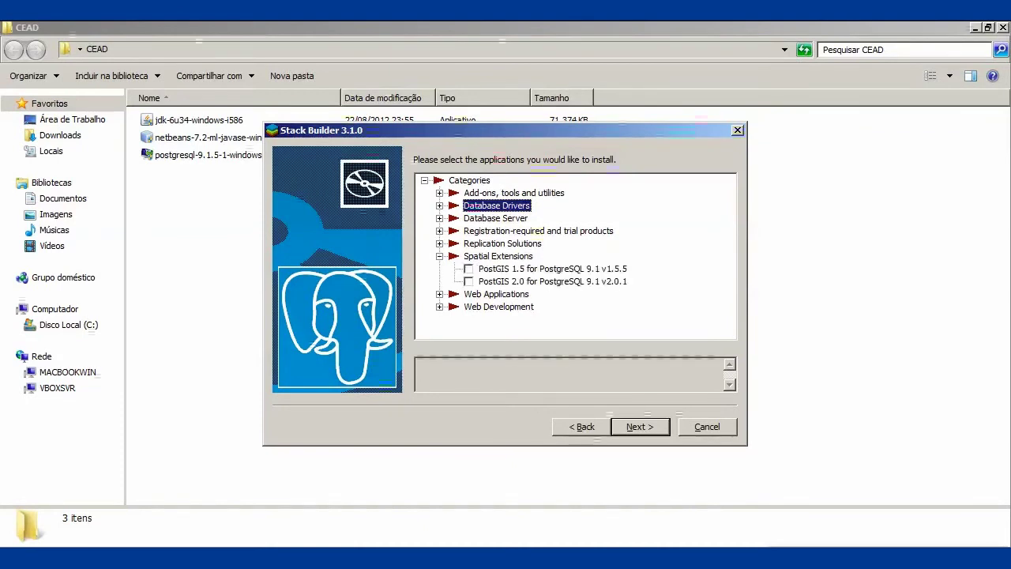
{"action": "left_click", "coordinate": [440, 256]}
{"action": "left_click", "coordinate": [439, 269]}
{"action": "left_click", "coordinate": [439, 268]}
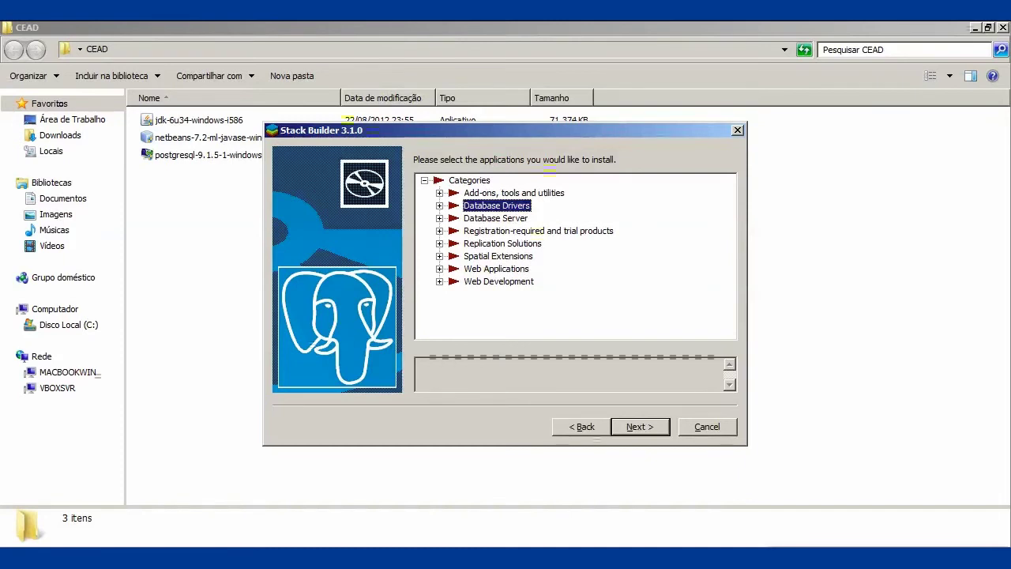
{"action": "left_click", "coordinate": [640, 427]}
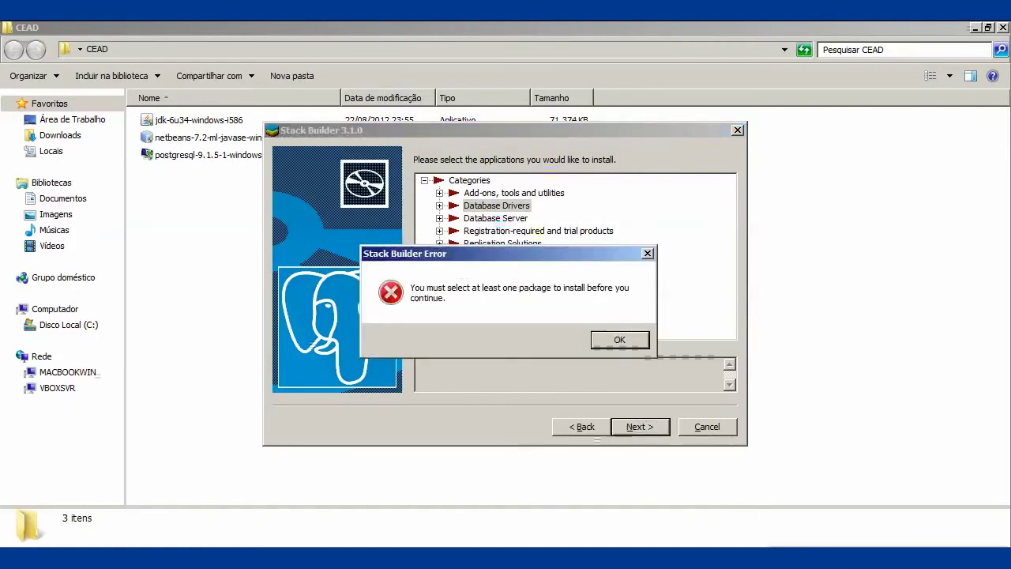
- Dismiss the package error and cancel Stack Builder, confirming the exit
{"action": "key", "text": "Return"}
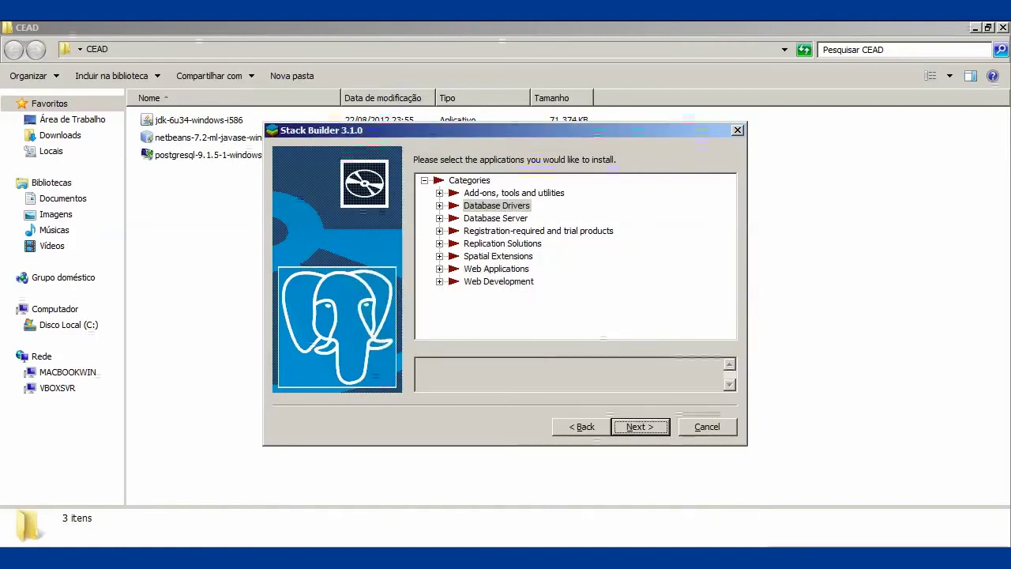
{"action": "key", "text": "Tab"}
{"action": "key", "text": "Return"}
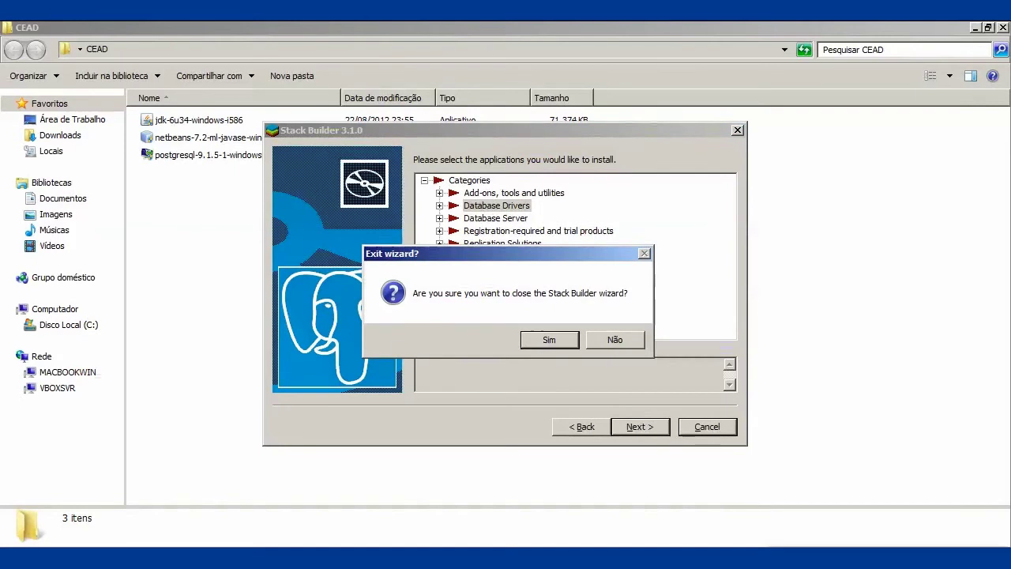
{"action": "key", "text": "Return"}
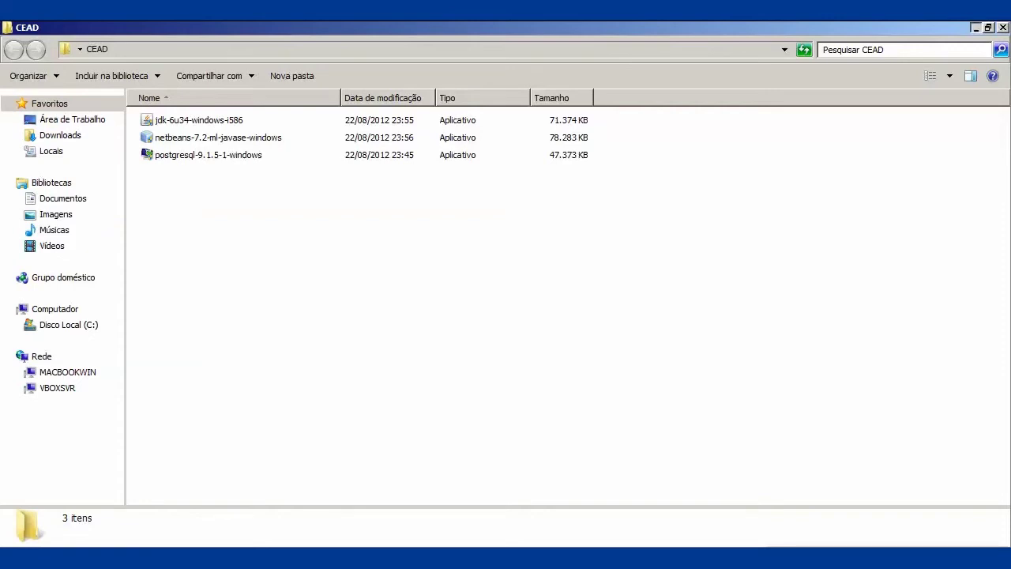
- Minimize Explorer, scroll through the Notepad setup checklist, then minimize Chrome to reveal the desktop
{"action": "left_click", "coordinate": [976, 28]}
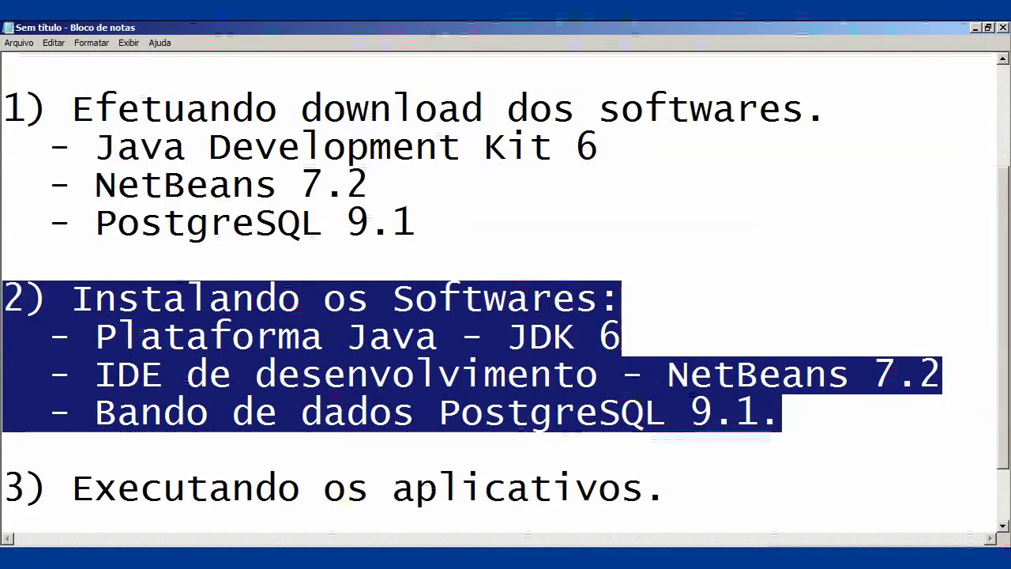
{"action": "scroll", "coordinate": [506, 279], "scroll_direction": "up", "scroll_amount": 1}
{"action": "scroll", "coordinate": [506, 285], "scroll_direction": "down", "scroll_amount": 3}
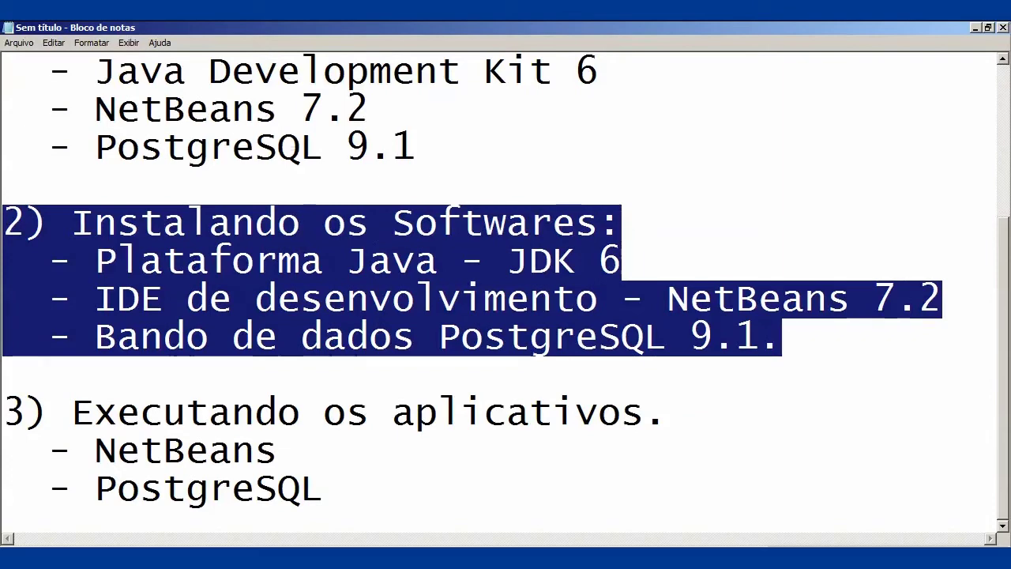
{"action": "key", "text": "alt+Tab"}
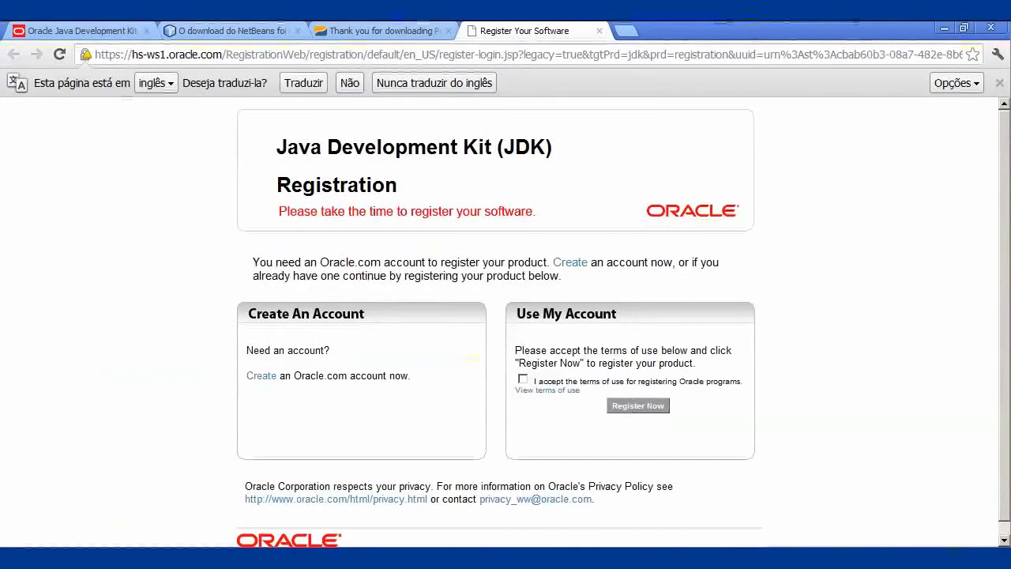
{"action": "left_click", "coordinate": [945, 28]}
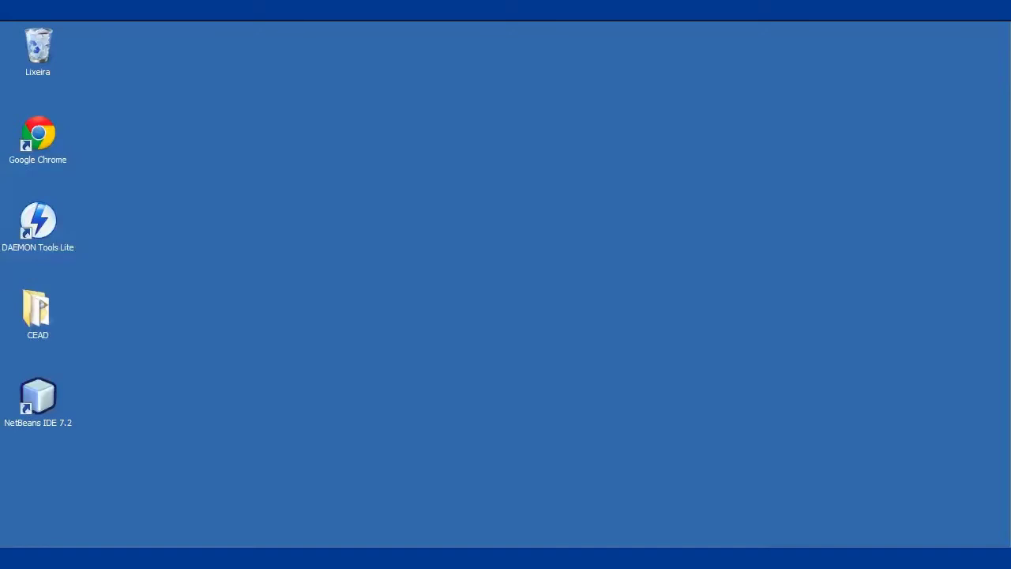
- Launch NetBeans IDE 7.2 from its desktop shortcut and open the New Project wizard (Ctrl+Shift+N)
{"action": "left_click", "coordinate": [38, 399]}
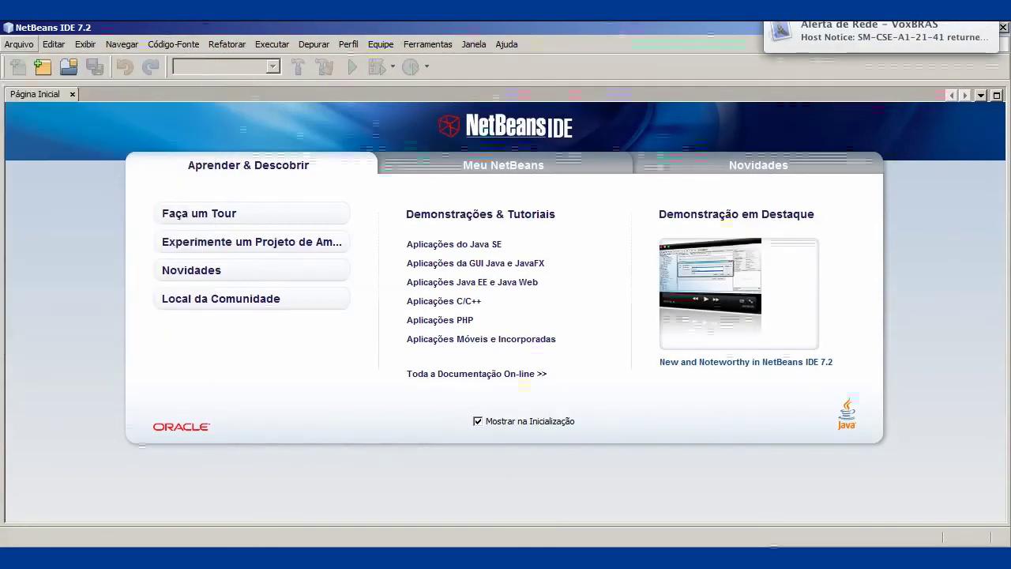
{"action": "key", "text": "alt+a"}
{"action": "key", "text": "Escape"}
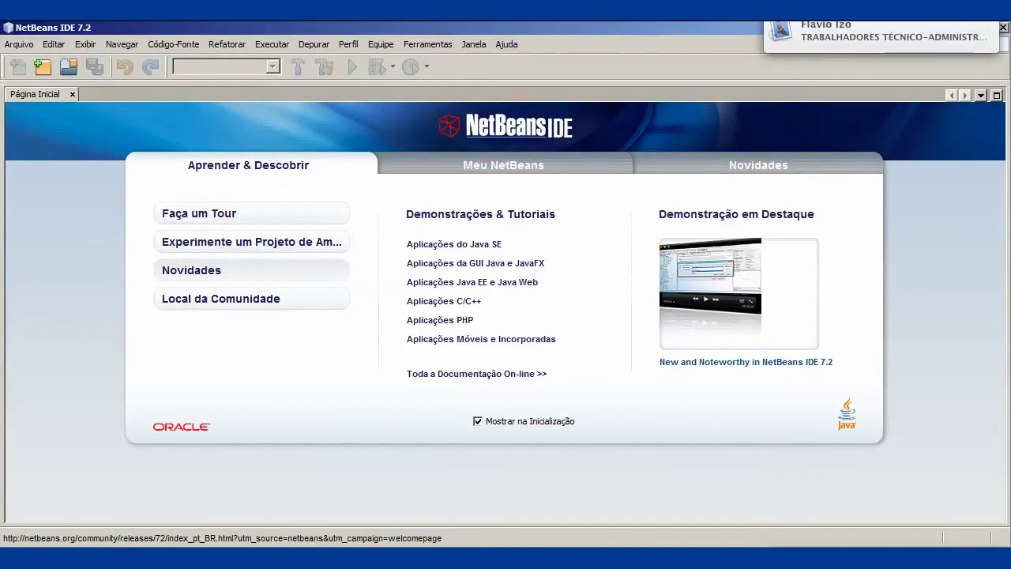
{"action": "key", "text": "ctrl+shift+n"}
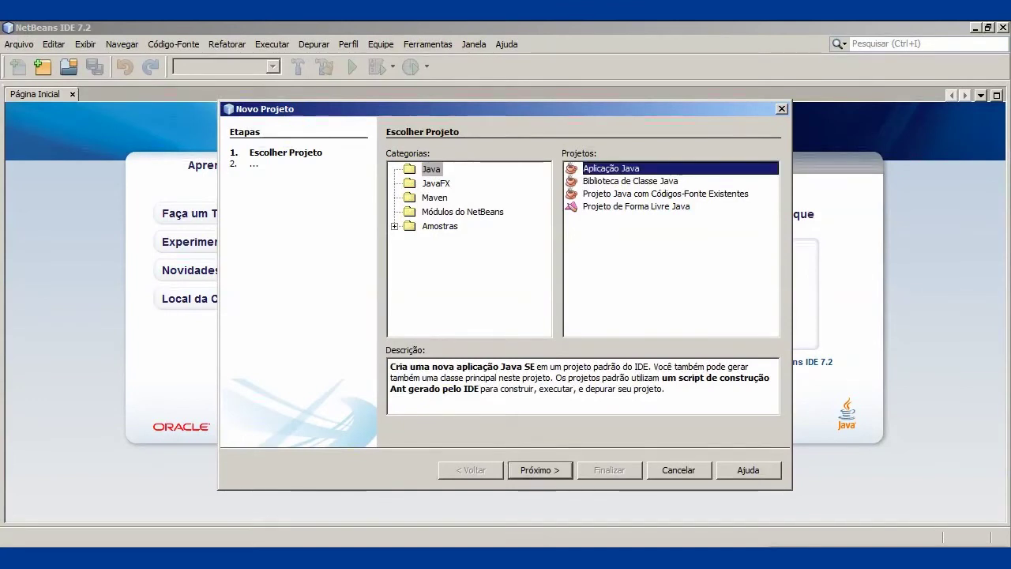
- Choose Aplicação Java, name the project CEAD2012, and untick Criar Classe Principal
{"action": "key", "text": "Tab"}
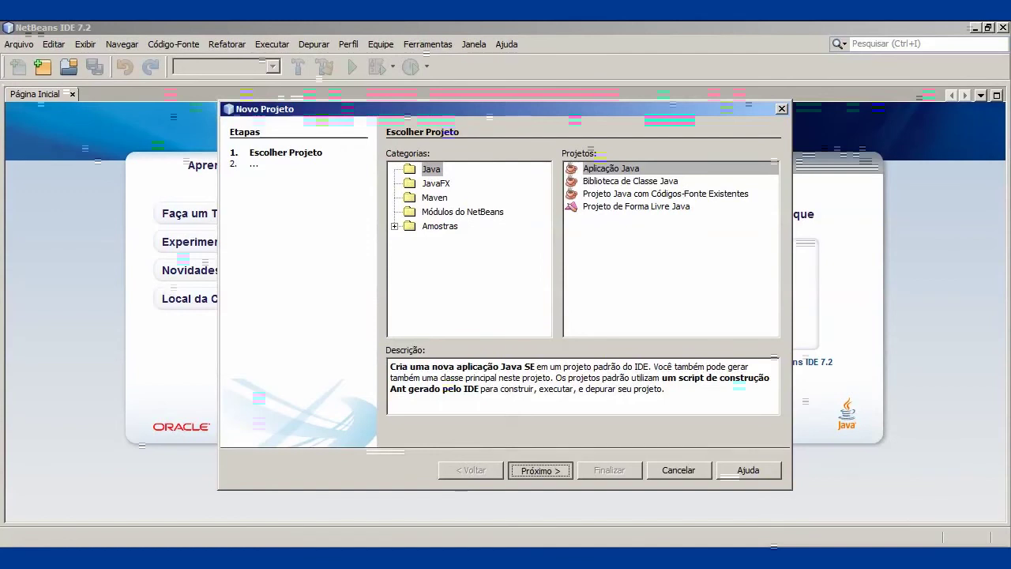
{"action": "key", "text": "Return"}
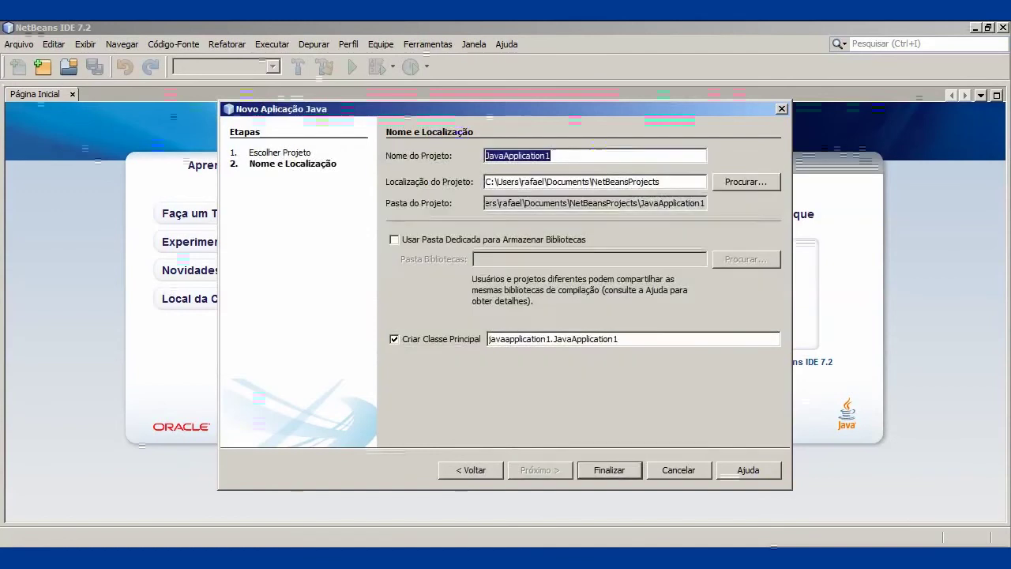
{"action": "key", "text": "End"}
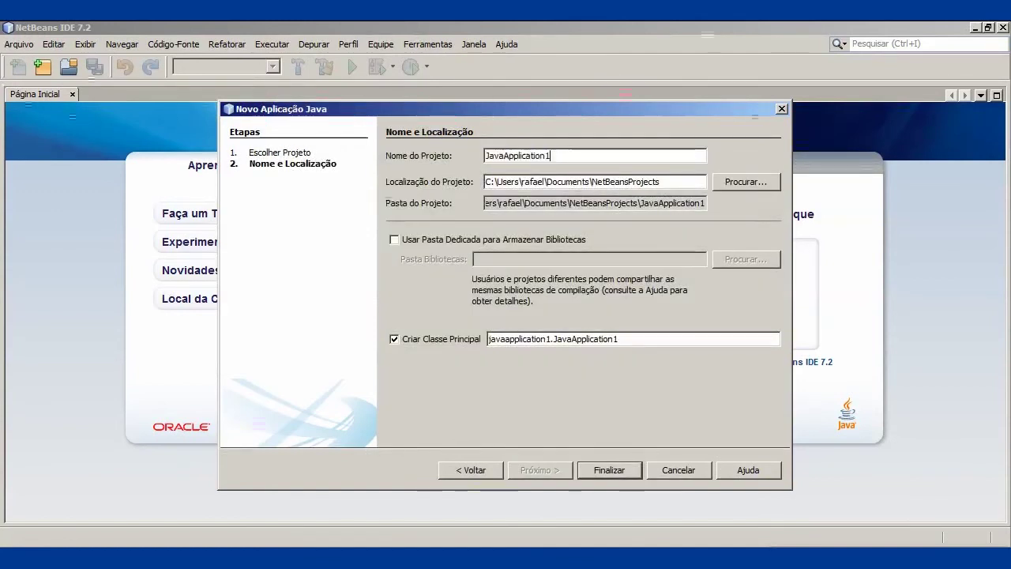
{"action": "key", "text": "shift+Home"}
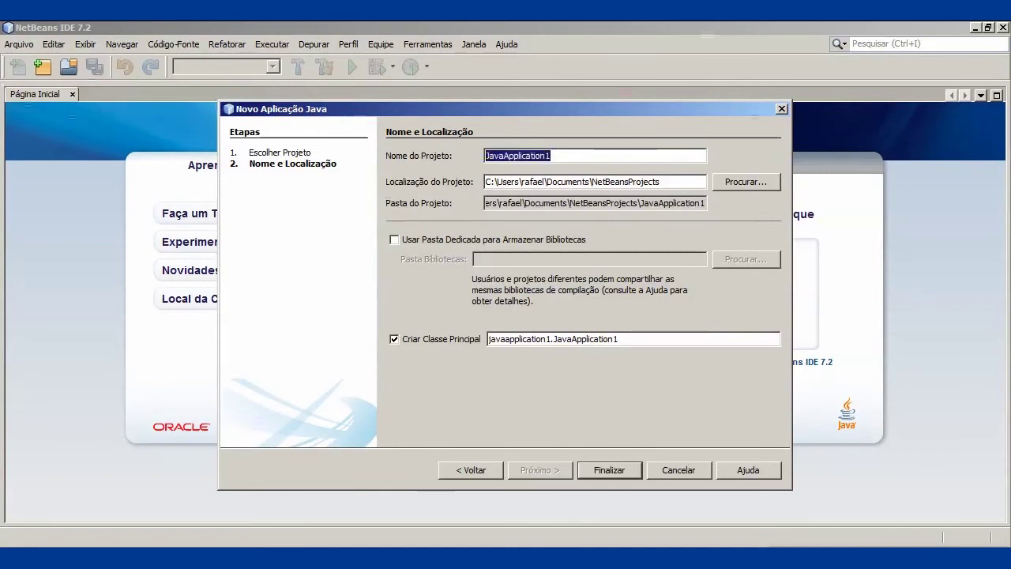
{"action": "type", "text": "CEAD2"}
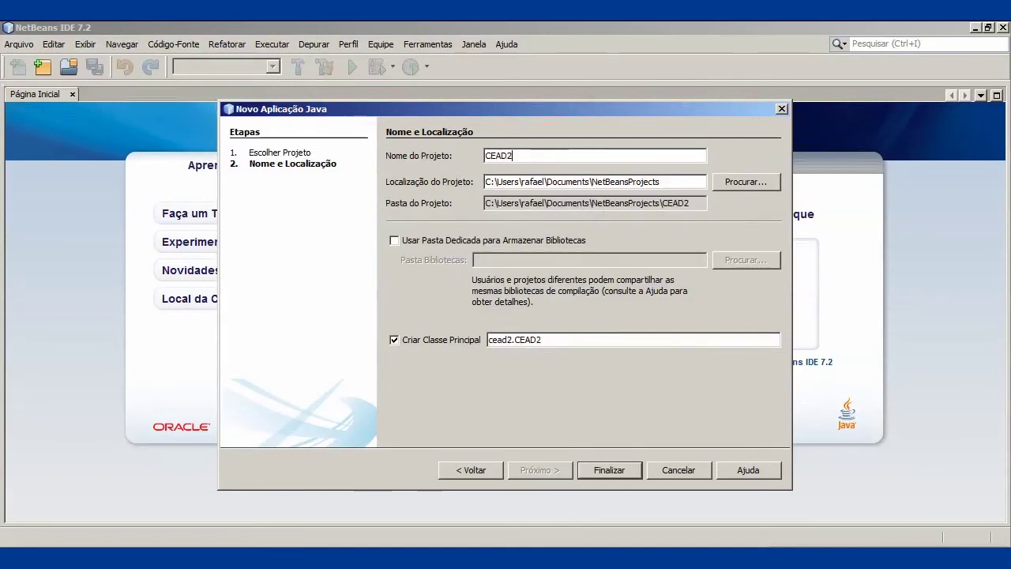
{"action": "type", "text": "012"}
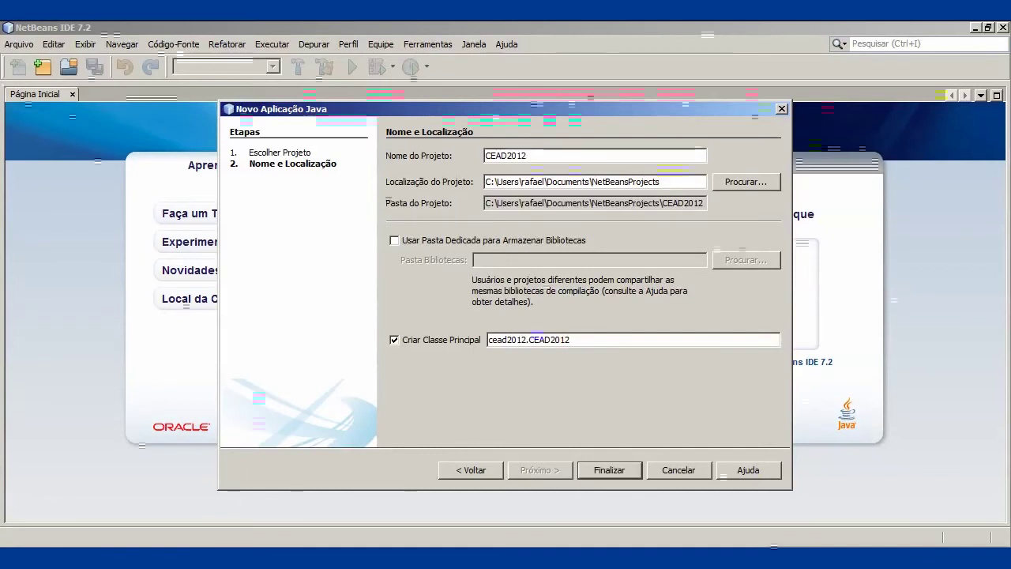
{"action": "left_click", "coordinate": [394, 339]}
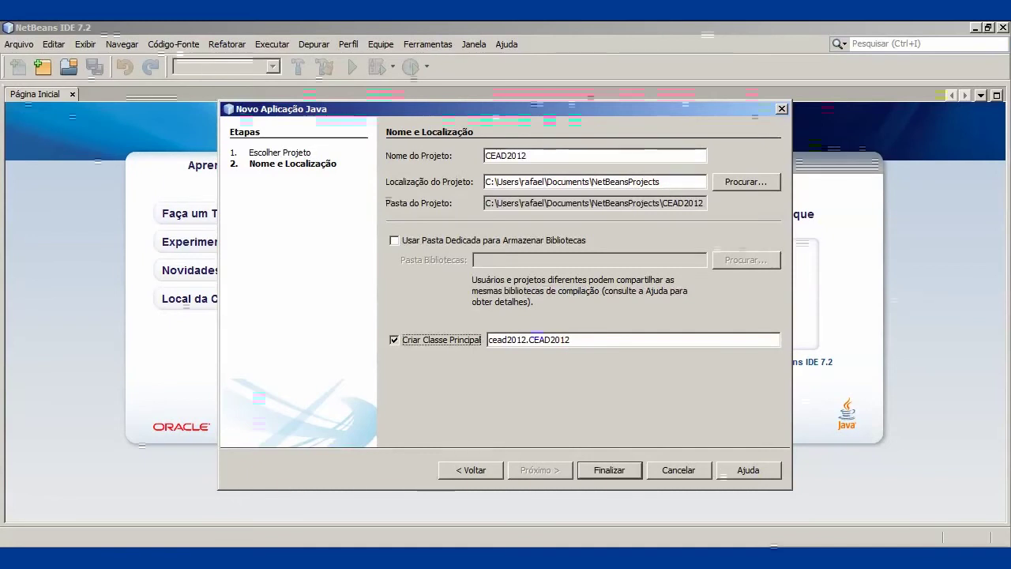
- Finish creating CEAD2012 and expand its Pacotes de Códigos-Fonte node
{"action": "left_click", "coordinate": [609, 470]}
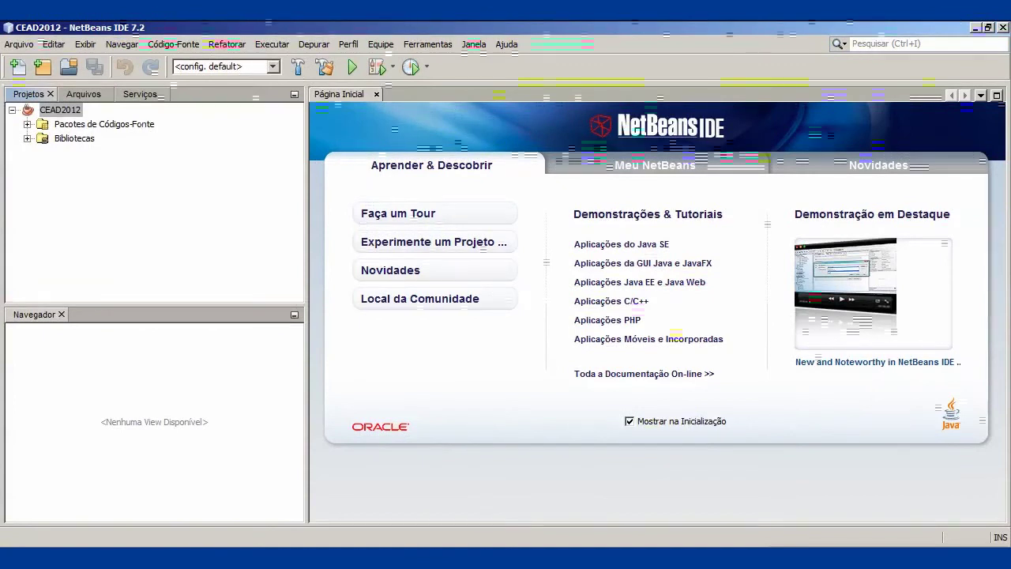
{"action": "left_click", "coordinate": [27, 125]}
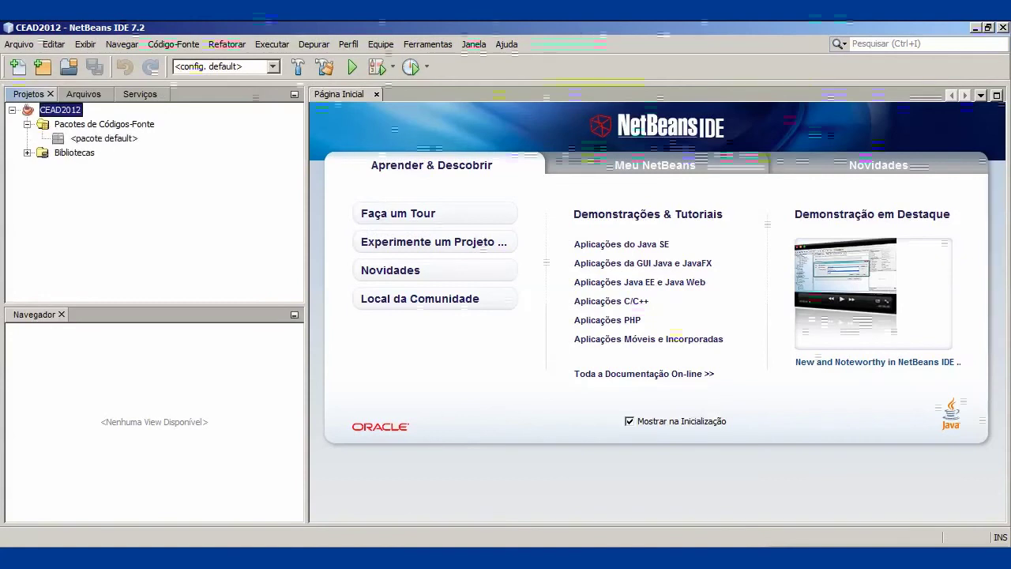
{"action": "left_click", "coordinate": [104, 124]}
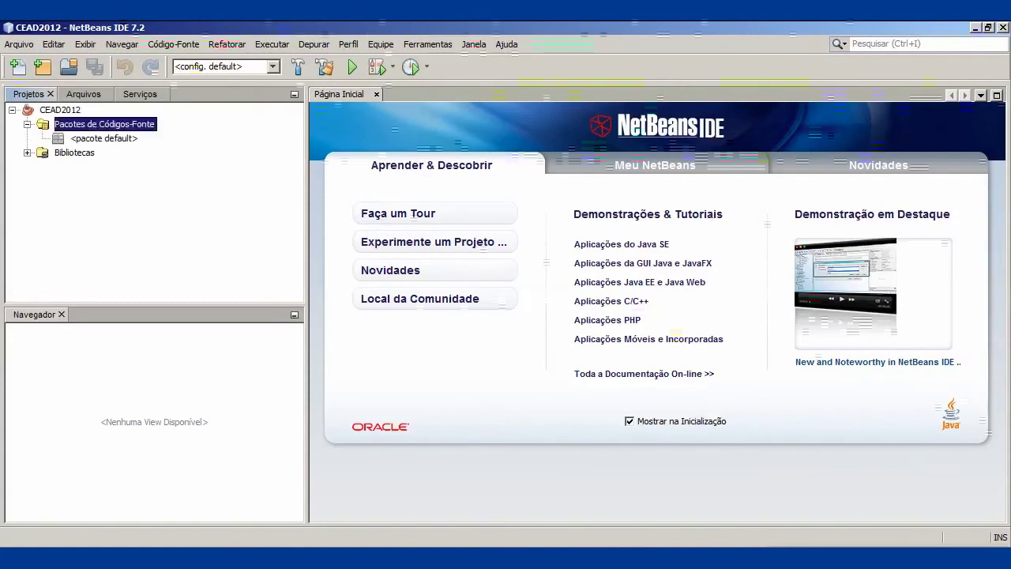
{"action": "right_click", "coordinate": [84, 125]}
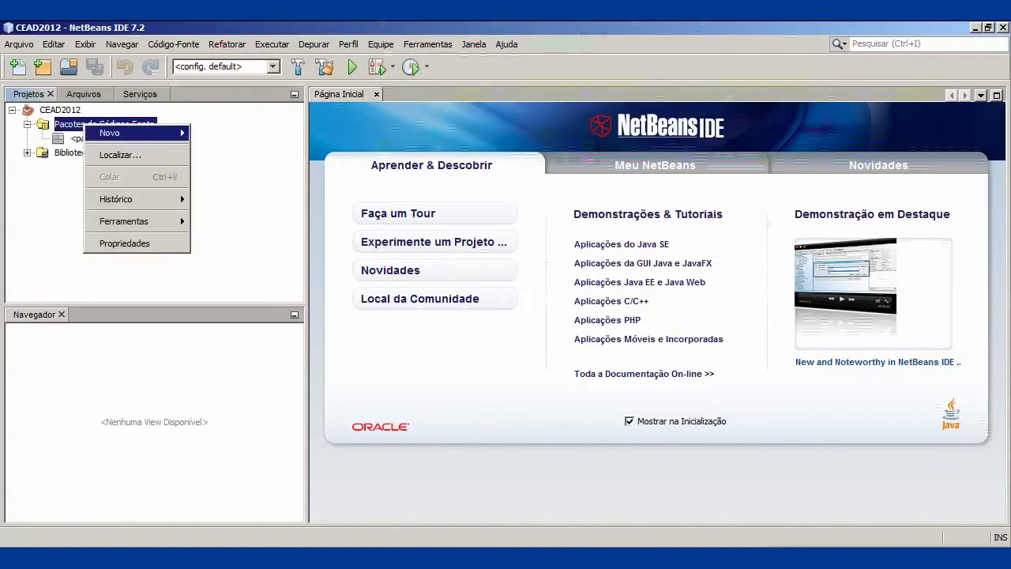
{"action": "mouse_move", "coordinate": [127, 132]}
{"action": "left_click", "coordinate": [237, 149]}
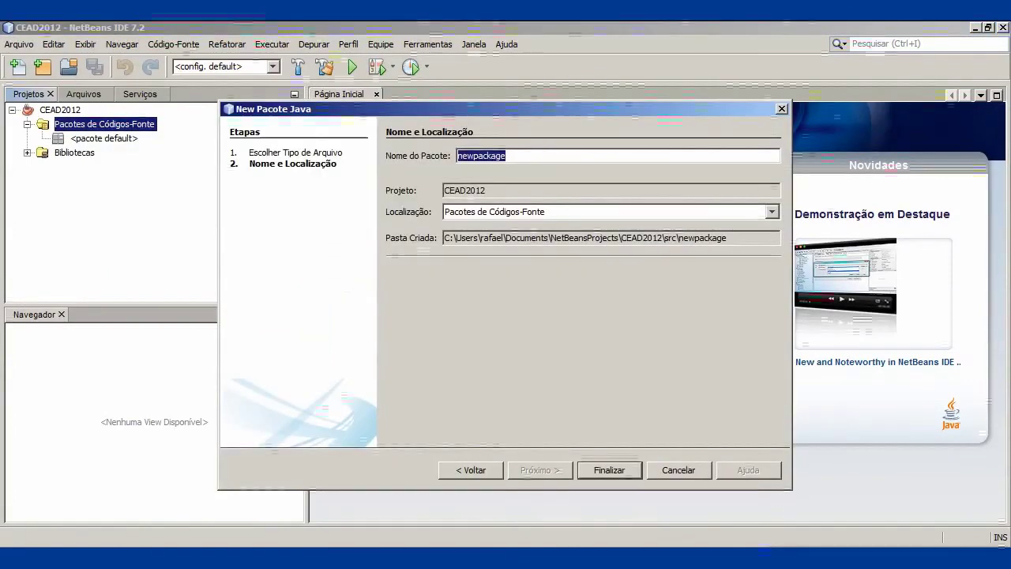
{"action": "type", "text": "interface"}
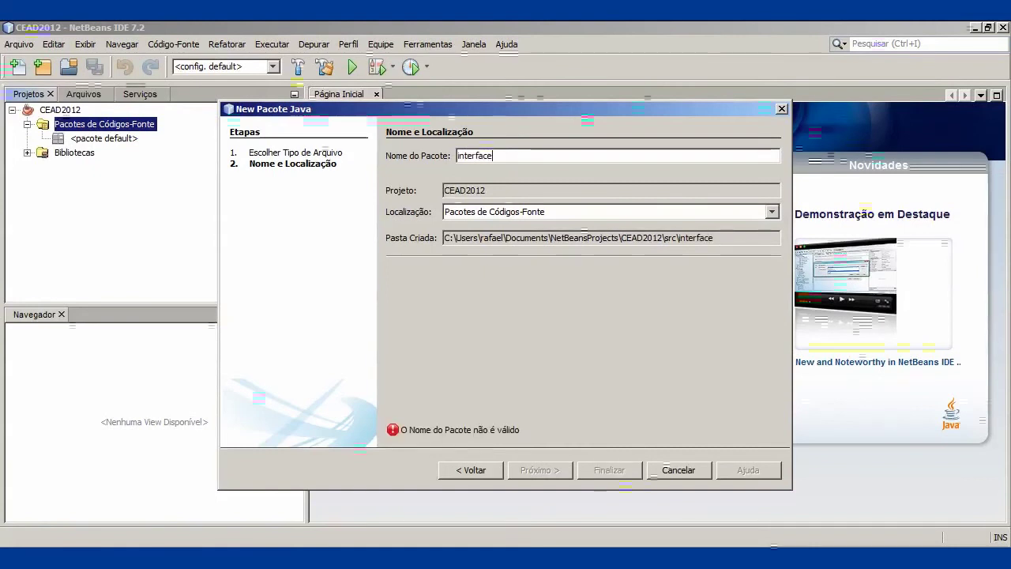
{"action": "key", "text": "ctrl+a"}
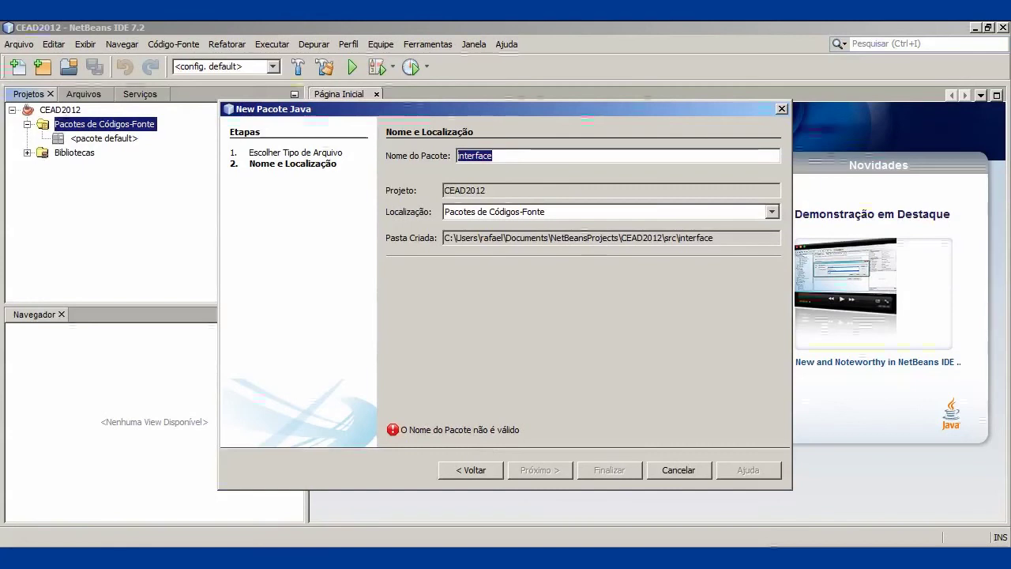
{"action": "type", "text": "views"}
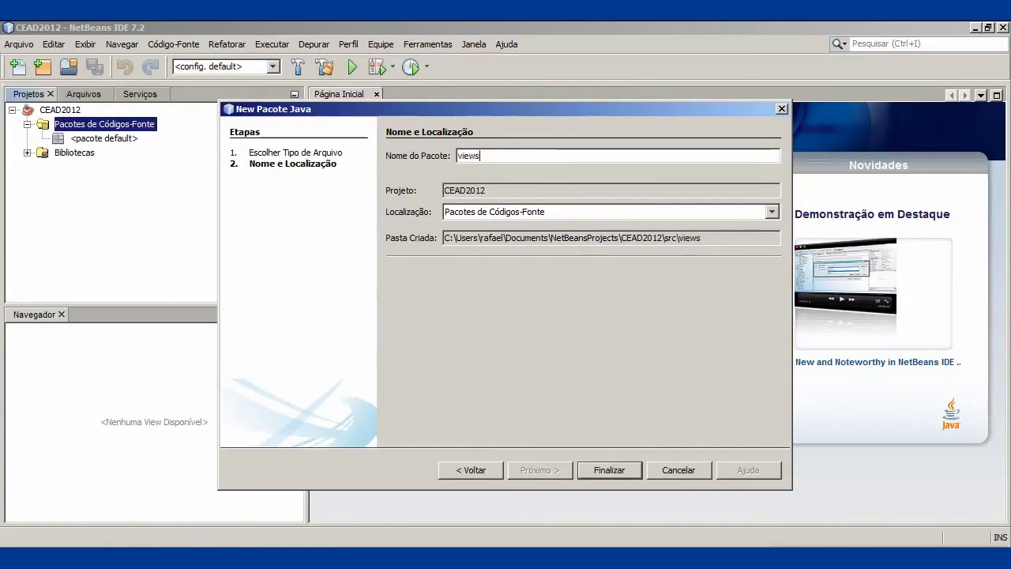
{"action": "key", "text": "Return"}
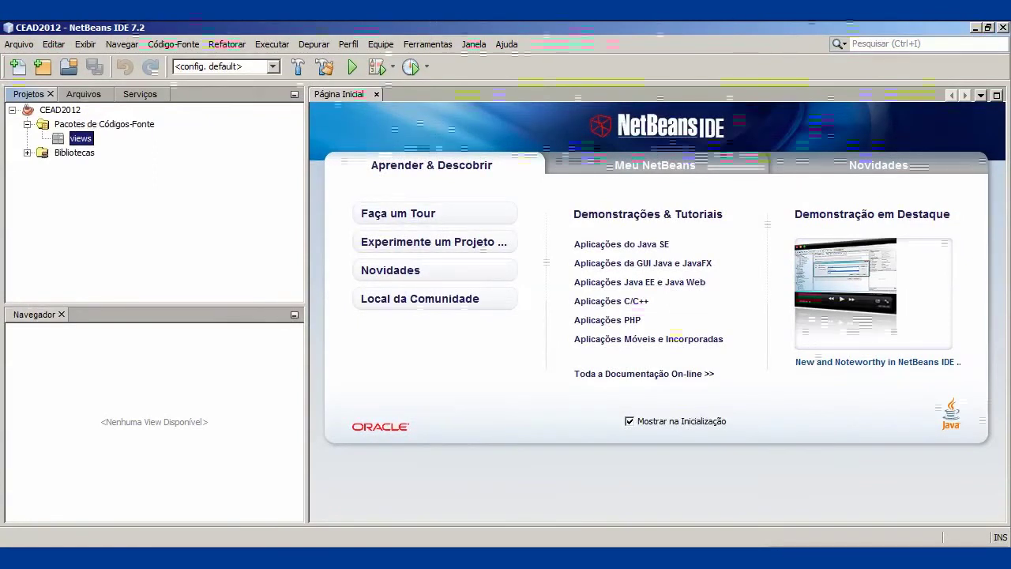
{"action": "left_click", "coordinate": [105, 124]}
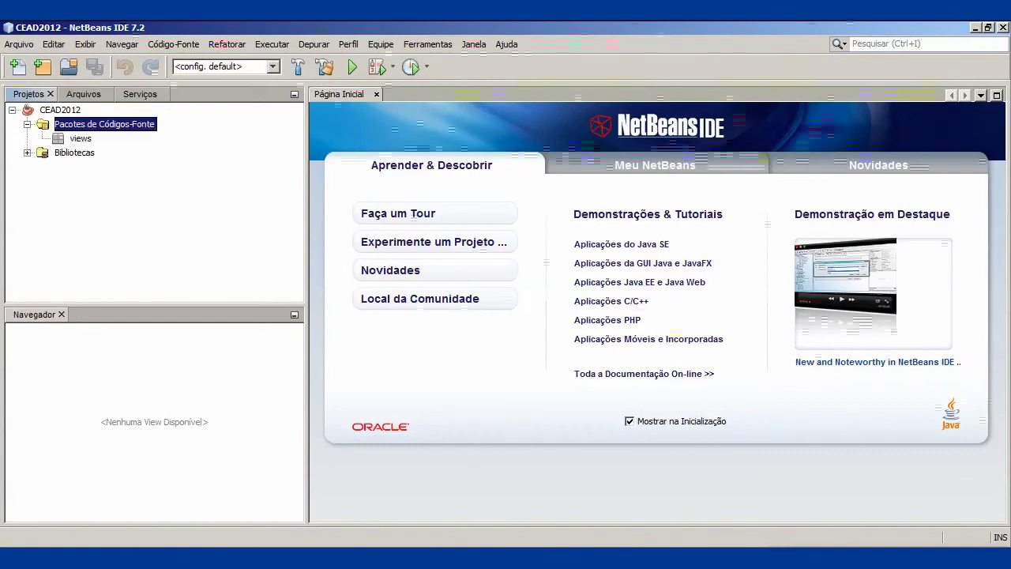
{"action": "left_click", "coordinate": [80, 138]}
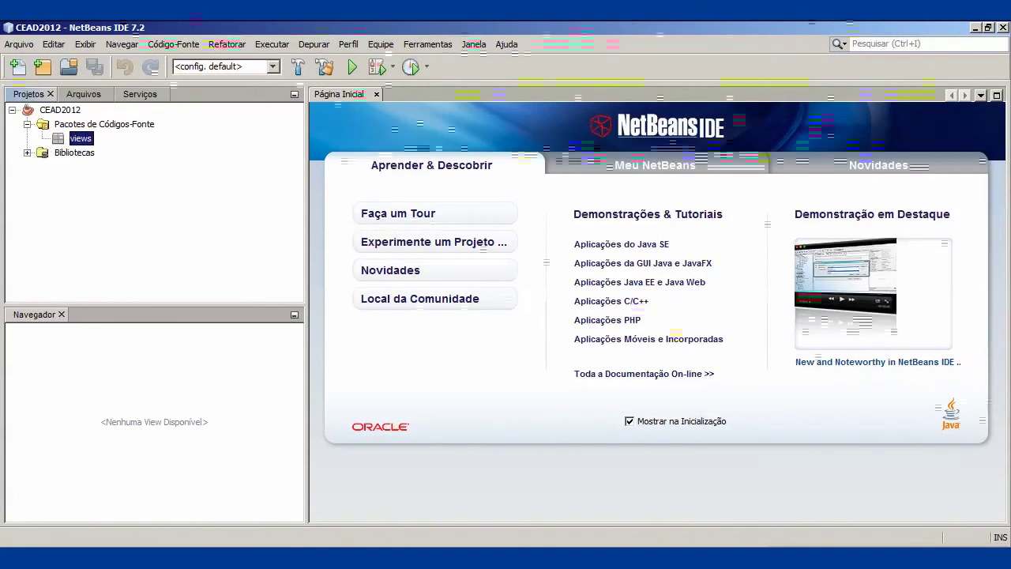
{"action": "key", "text": "alt+a"}
{"action": "key", "text": "Escape"}
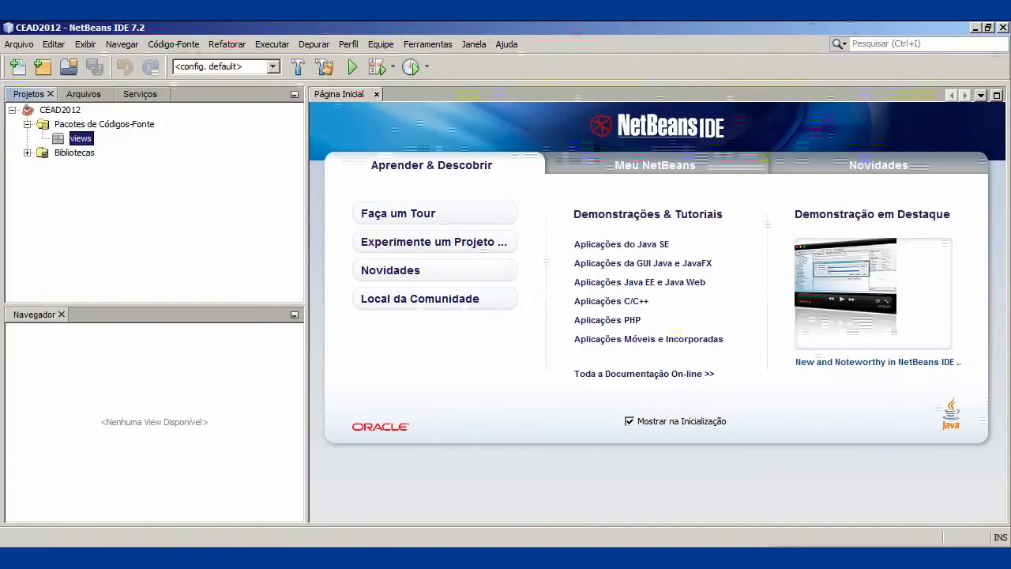
- Minimize NetBeans and open the Start menu's All Programs list toward PostgreSQL 9.1
{"action": "left_click", "coordinate": [976, 28]}
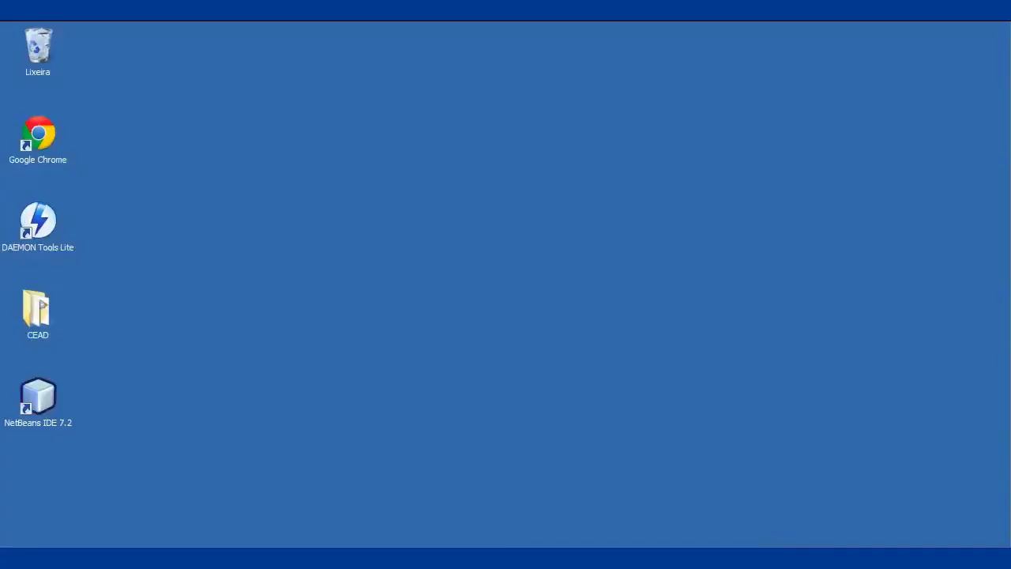
{"action": "key", "text": "super"}
{"action": "key", "text": "Up"}
{"action": "key", "text": "Return"}
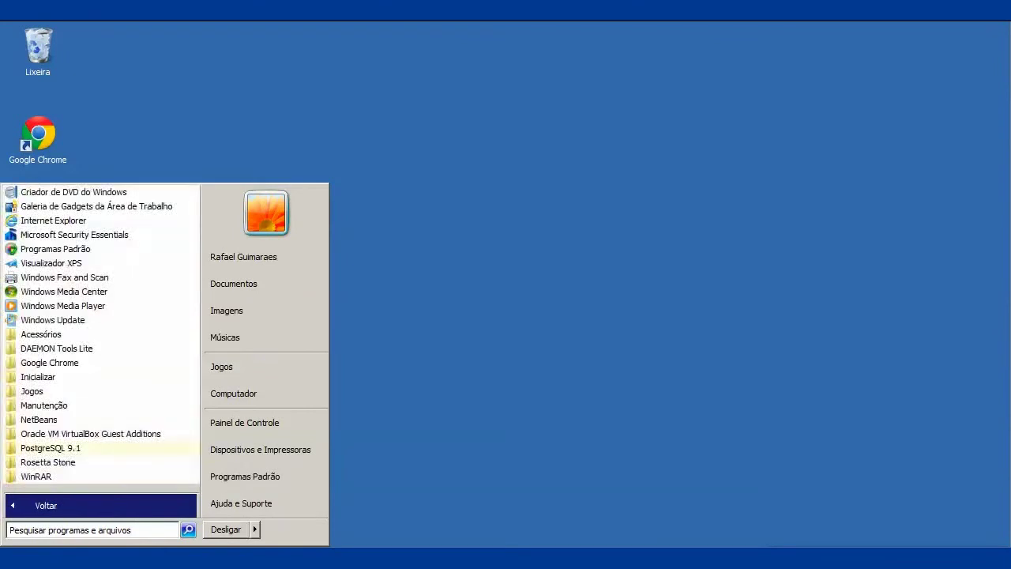
{"action": "key", "text": "Up"}
{"action": "key", "text": "Up"}
{"action": "key", "text": "Up"}
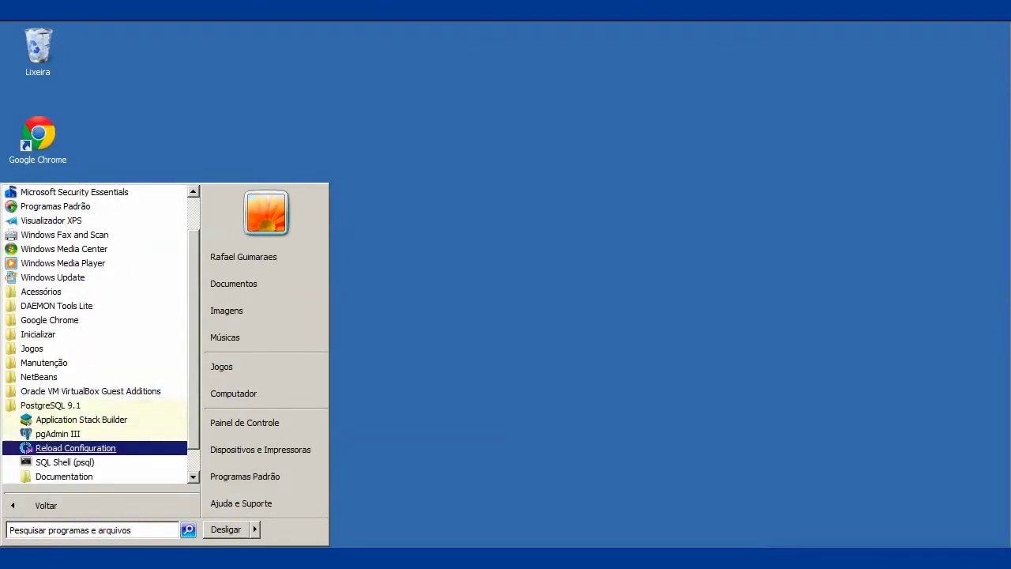
{"action": "scroll", "coordinate": [102, 334], "scroll_direction": "down", "scroll_amount": 1}
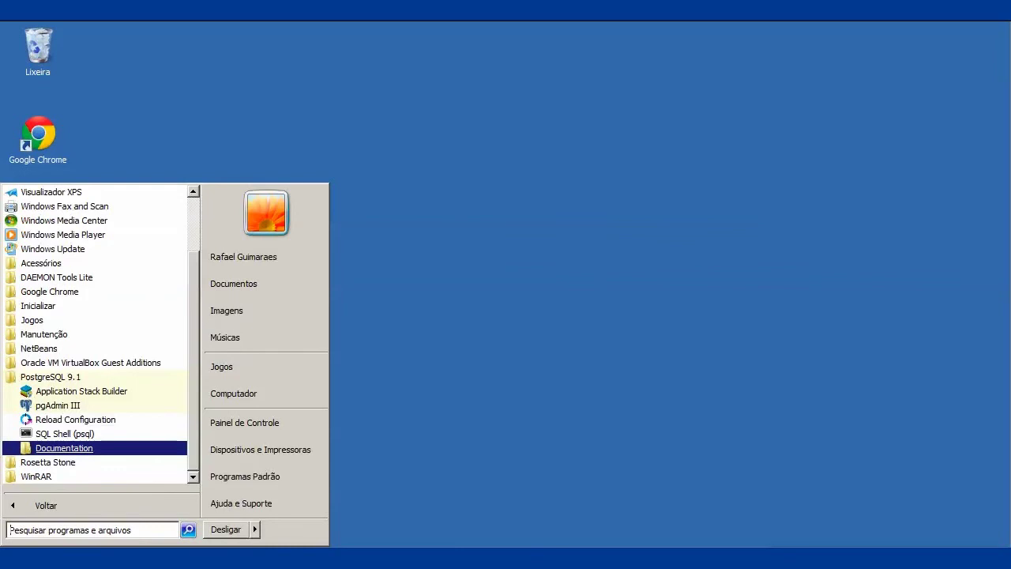
- Browse the PostgreSQL 9.1 program group and launch pgAdmin III
{"action": "key", "text": "Up"}
{"action": "key", "text": "Up"}
{"action": "key", "text": "Up"}
{"action": "key", "text": "Up"}
{"action": "key", "text": "Up"}
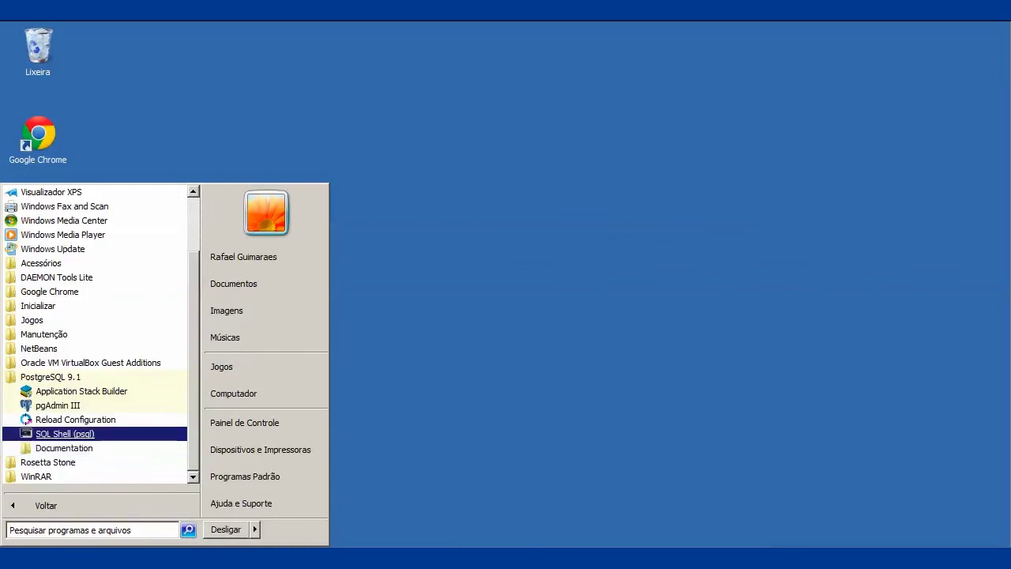
{"action": "key", "text": "Down"}
{"action": "key", "text": "Down"}
{"action": "key", "text": "Down"}
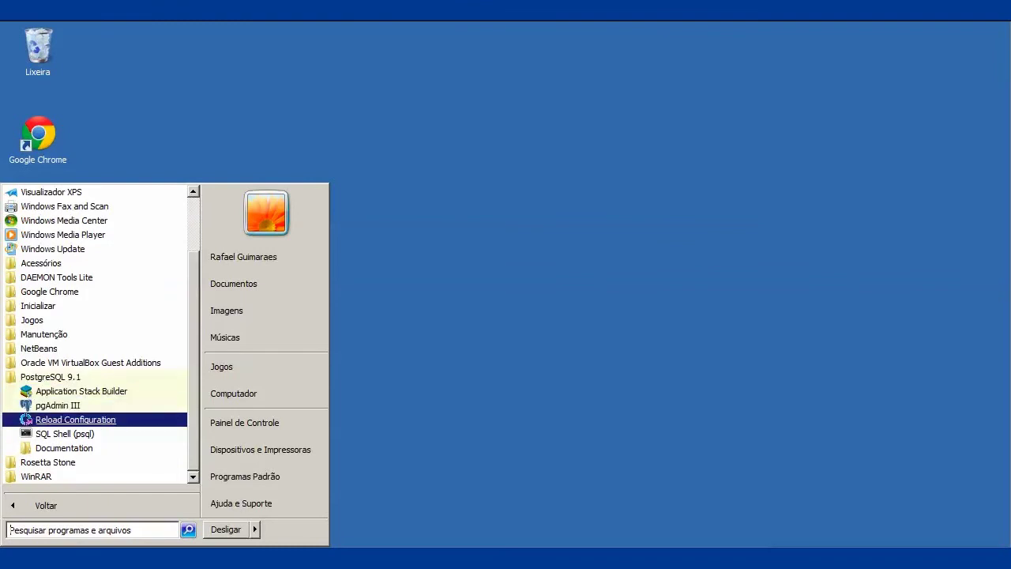
{"action": "key", "text": "Down"}
{"action": "key", "text": "Down"}
{"action": "key", "text": "Right"}
{"action": "key", "text": "Down"}
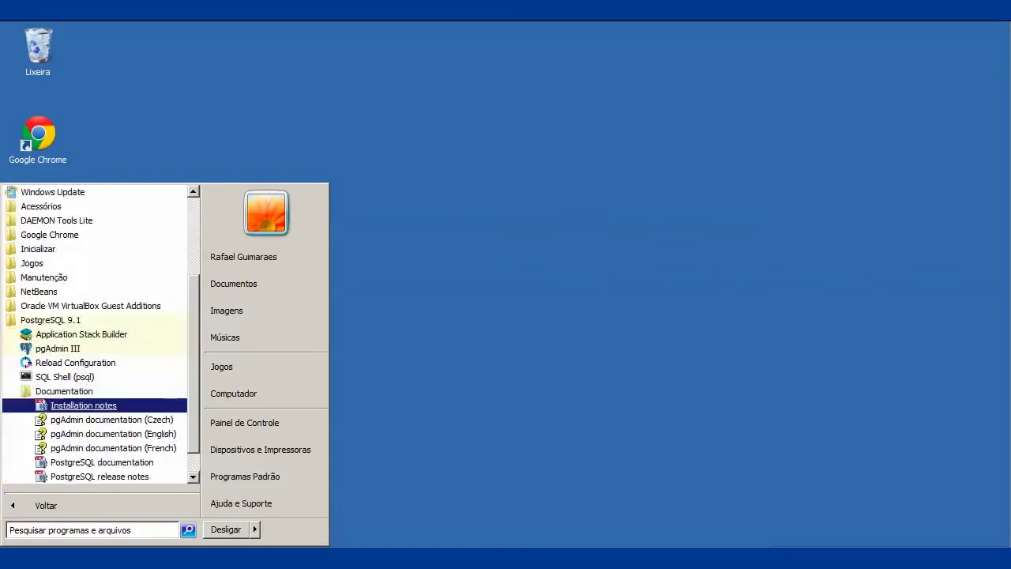
{"action": "key", "text": "Up"}
{"action": "key", "text": "Up"}
{"action": "key", "text": "Up"}
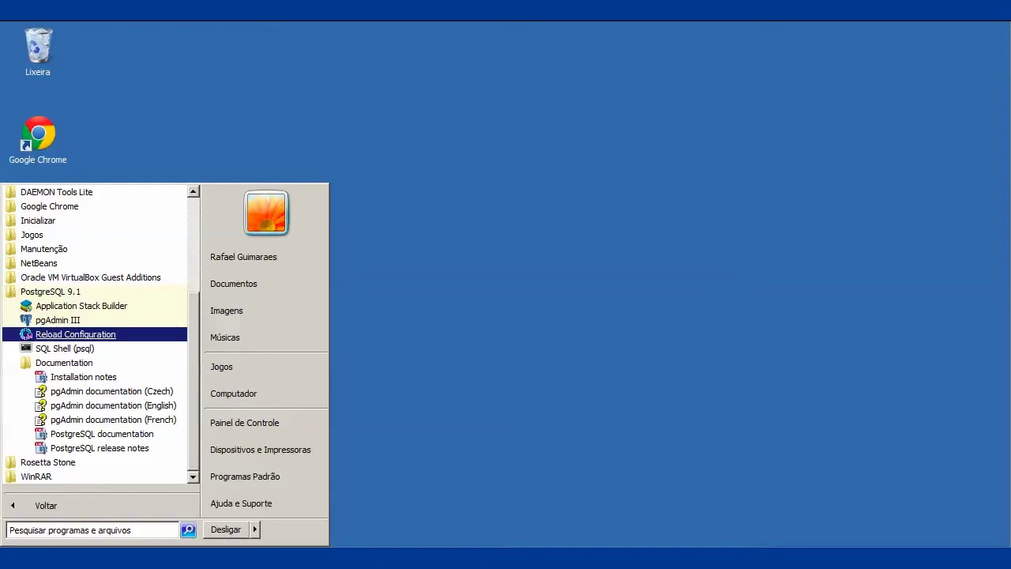
{"action": "key", "text": "Up"}
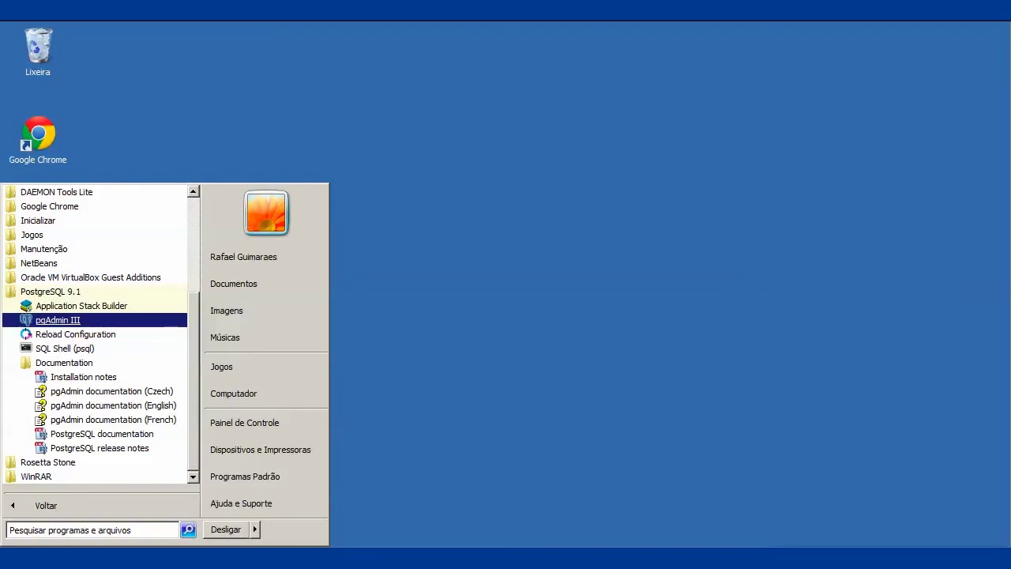
{"action": "key", "text": "Return"}
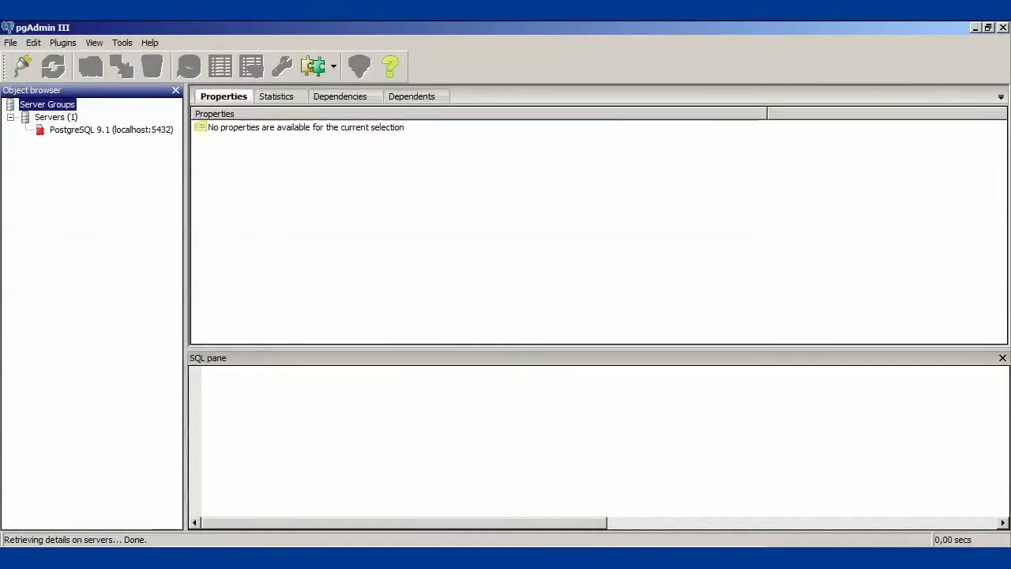
- Connect to the PostgreSQL 9.1 (localhost:5432) server by entering the server password
{"action": "double_click", "coordinate": [110, 130]}
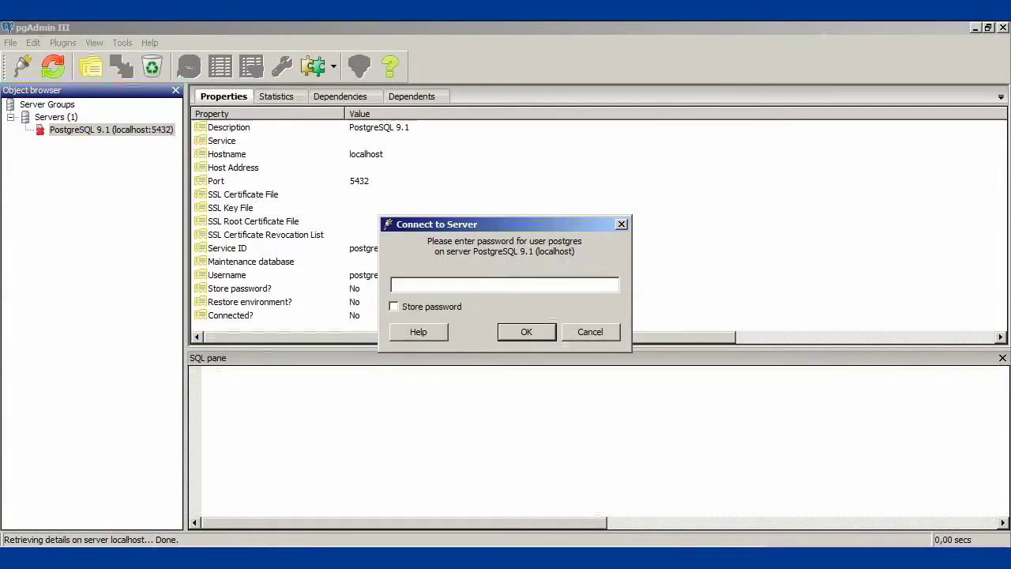
{"action": "type", "text": "******"}
{"action": "key", "text": "Return"}
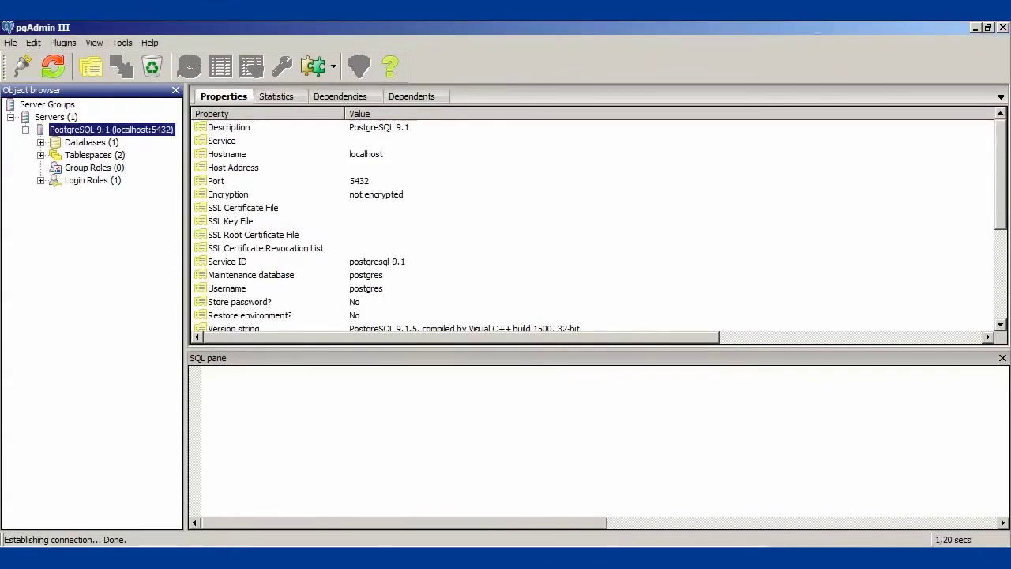
- Expand Databases (1) to list the single postgres database and open its context menu
{"action": "left_click", "coordinate": [40, 143]}
{"action": "left_click", "coordinate": [97, 155]}
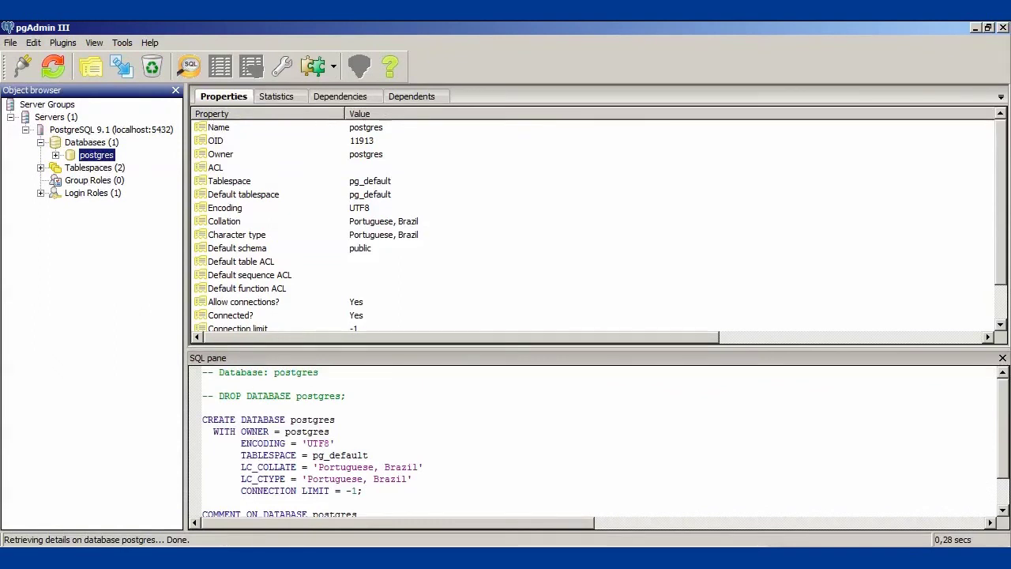
{"action": "left_click", "coordinate": [92, 142]}
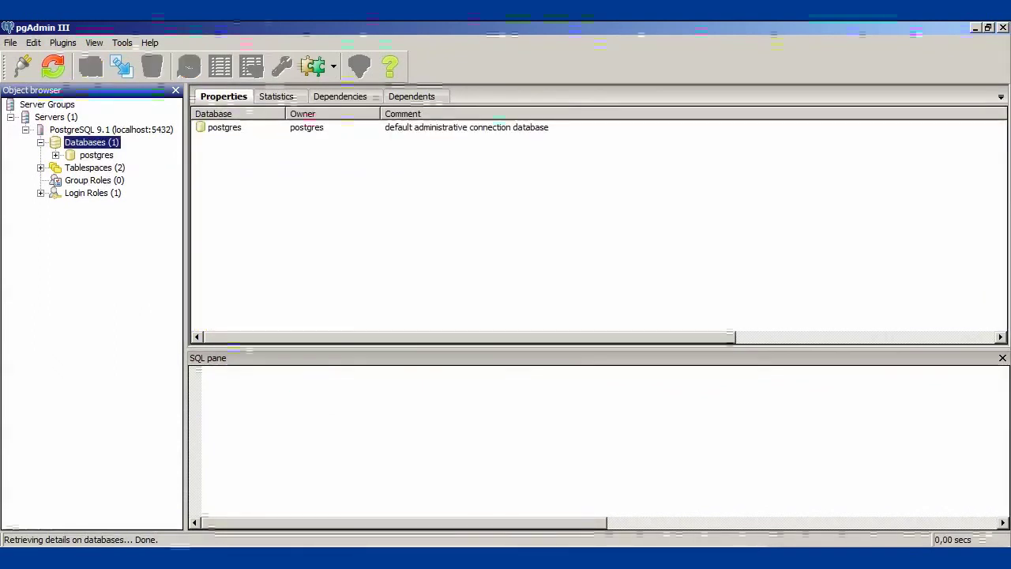
{"action": "right_click", "coordinate": [85, 141]}
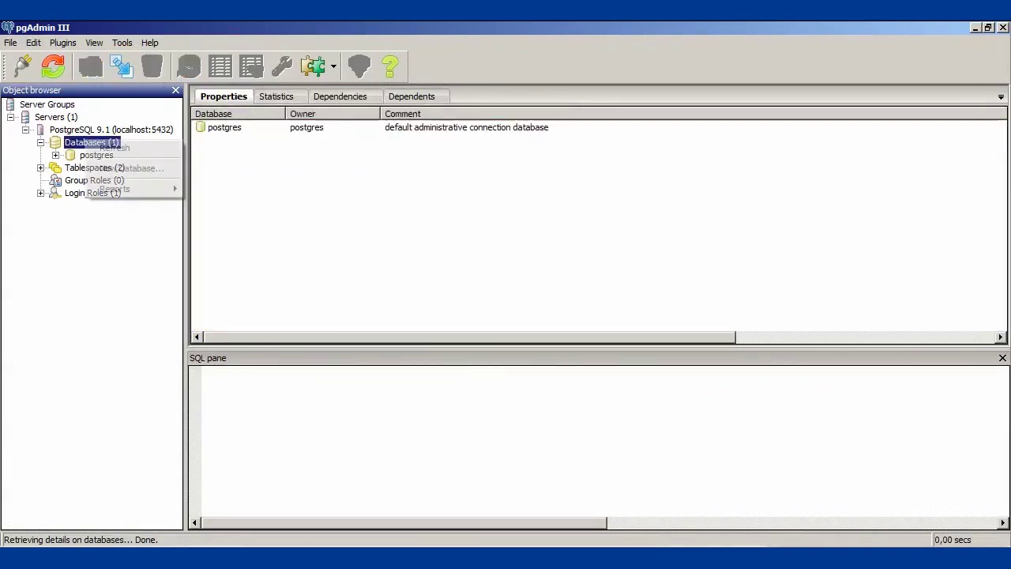
- Create a new database named cead2012 via New Database
{"action": "left_click", "coordinate": [131, 169]}
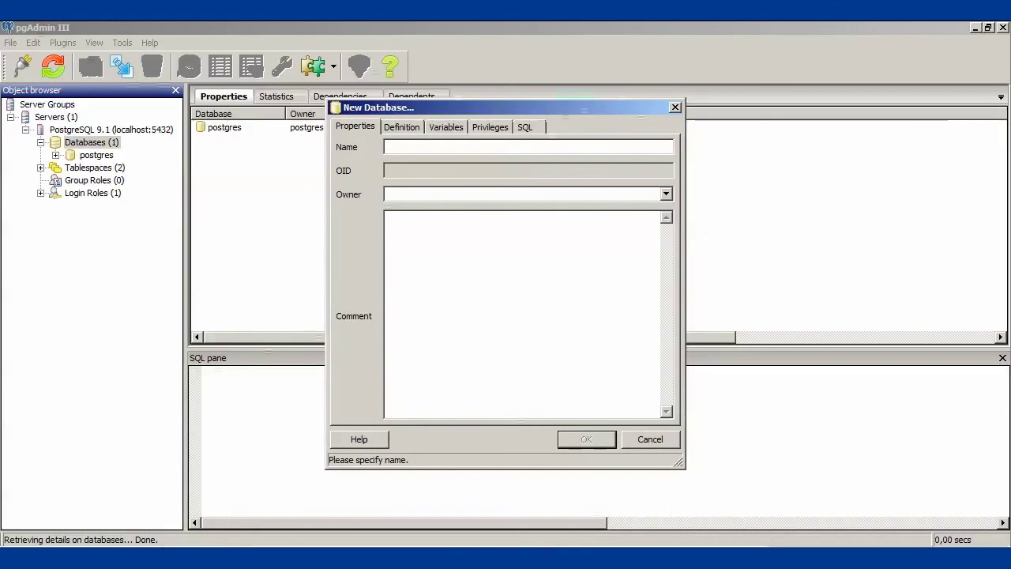
{"action": "type", "text": "cead2012"}
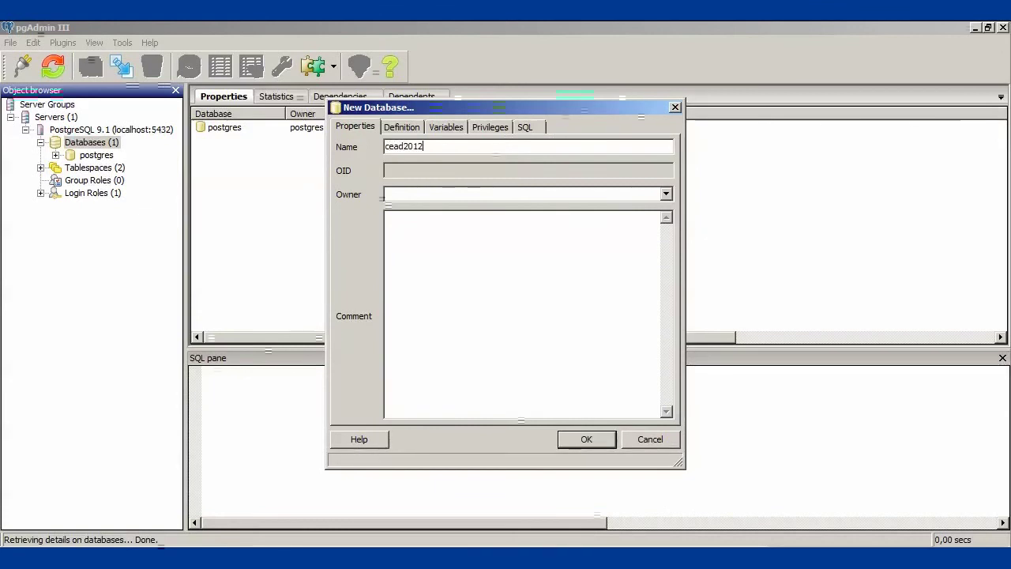
{"action": "key", "text": "Return"}
- Select and expand the cead2012 database, then switch back to NetBeans
{"action": "left_click", "coordinate": [98, 155]}
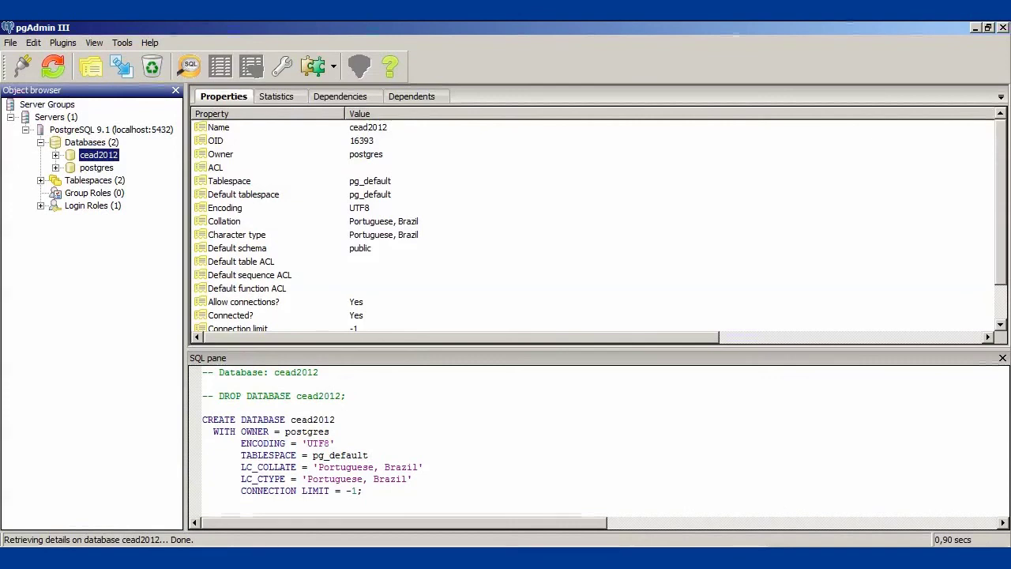
{"action": "key", "text": "Right"}
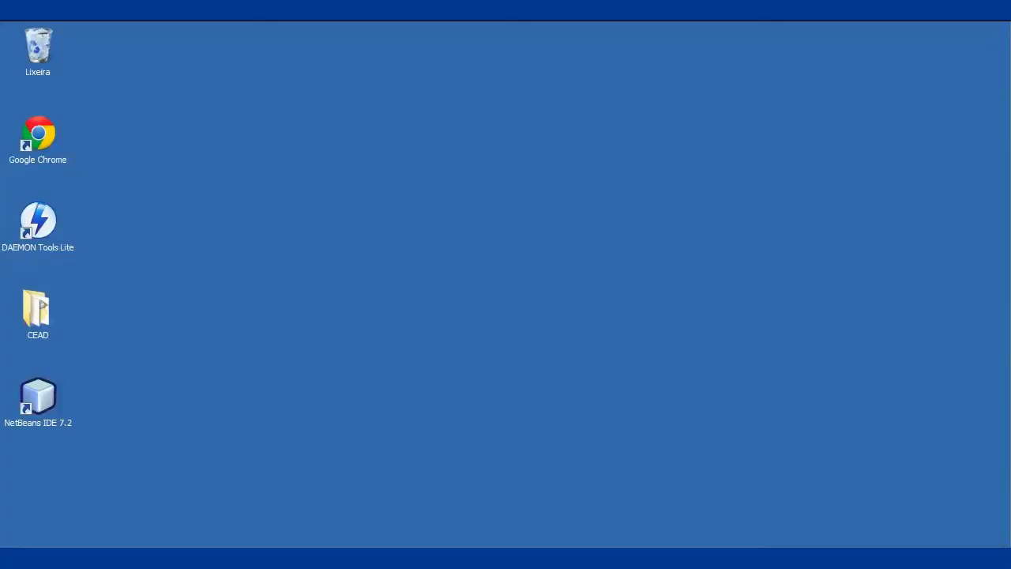
{"action": "key", "text": "alt+Tab"}
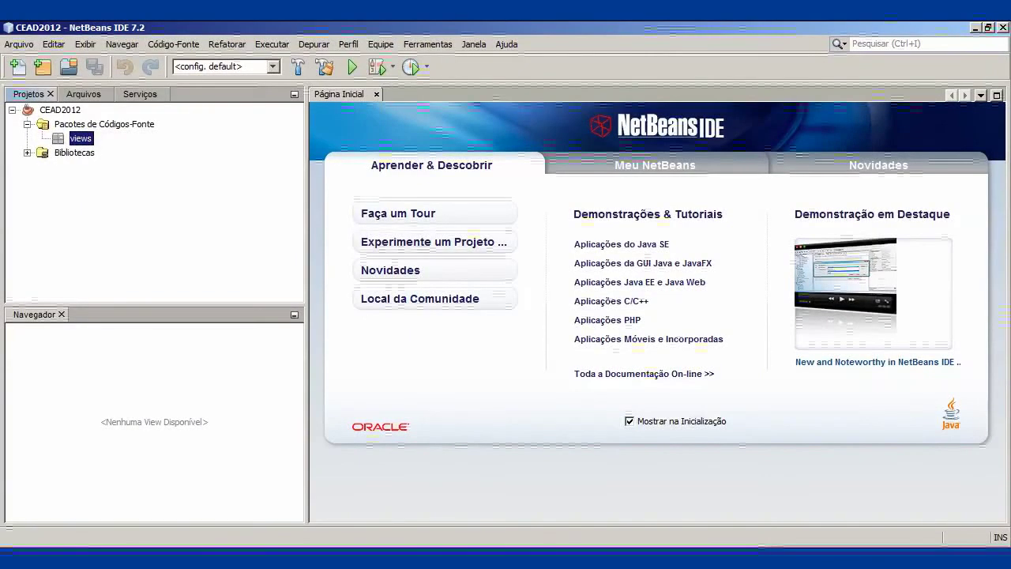